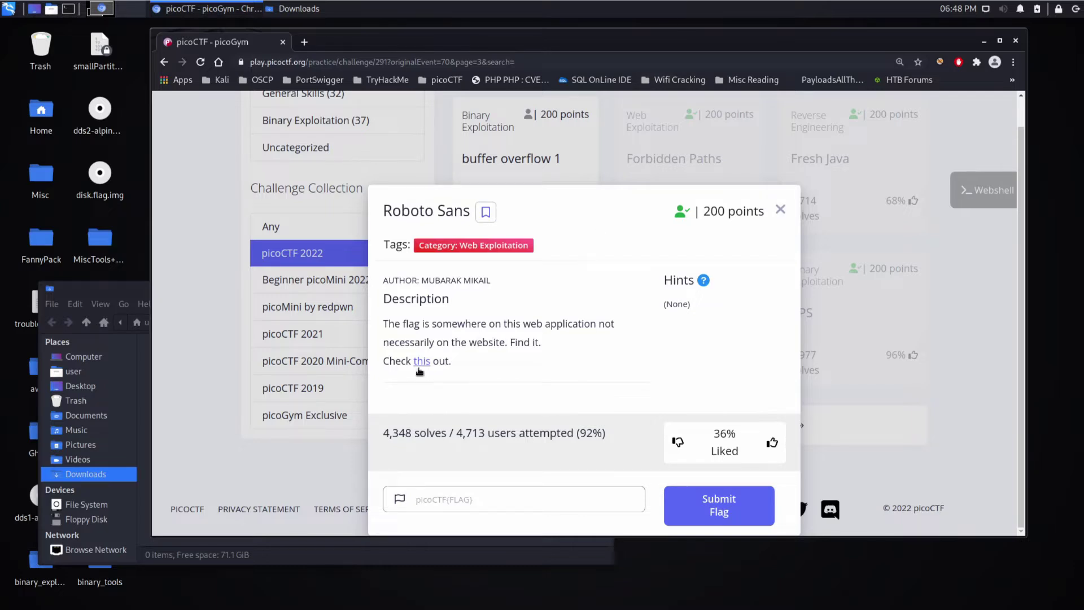
# - Open the Roboto Sans web app from the 'this' link, then return to the picoGym tab
pyautogui.click(421, 361)
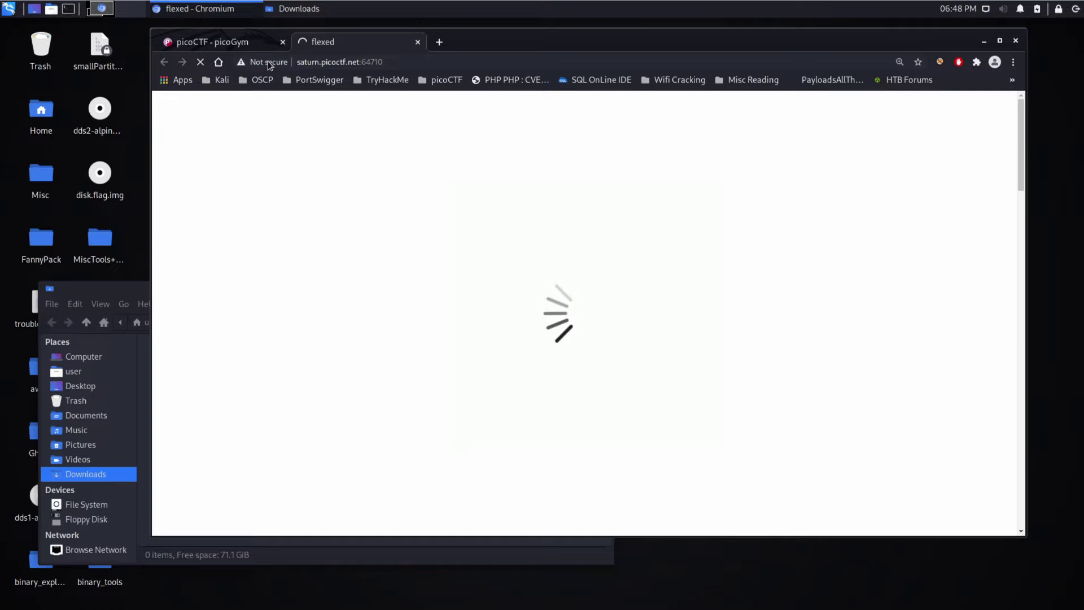
pyautogui.click(229, 42)
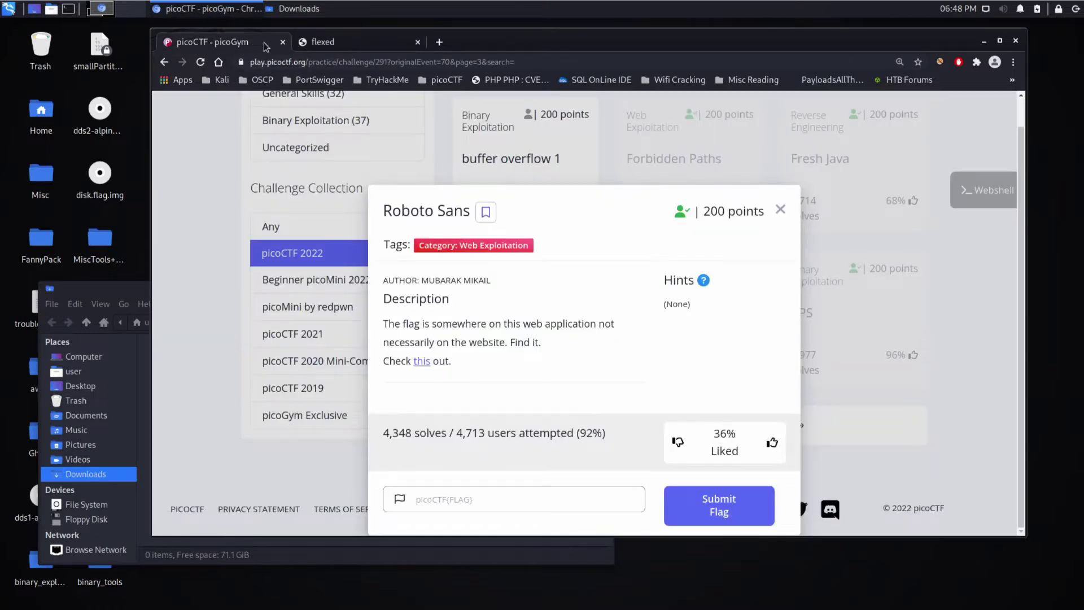
# - Open DevTools on the Flexed yoga site and show its Sources panel
pyautogui.click(355, 45)
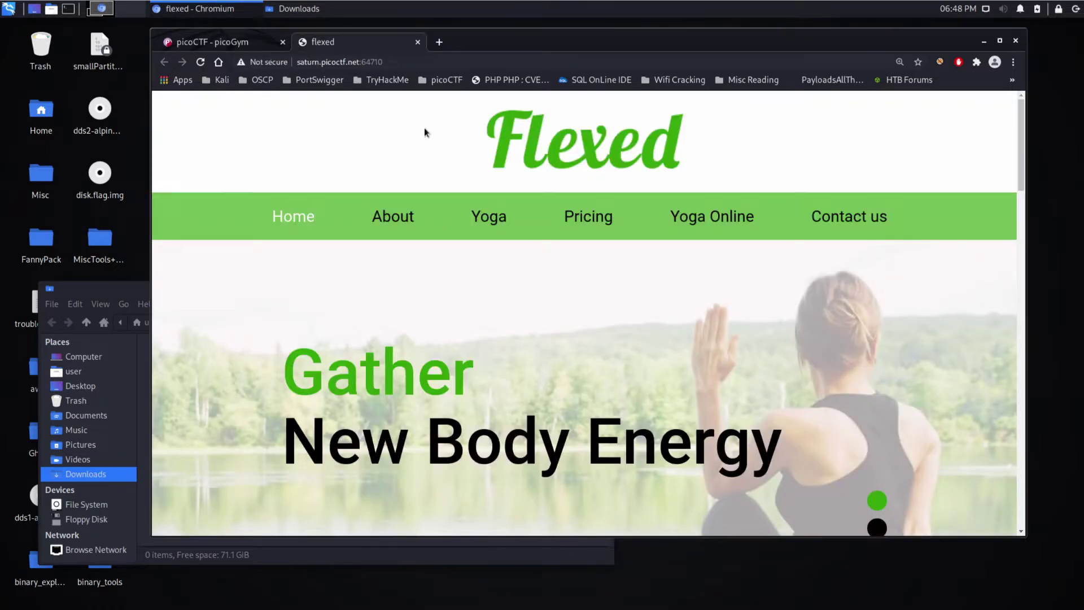
pyautogui.scroll(-3, 426, 124)
pyautogui.rightClick(410, 144)
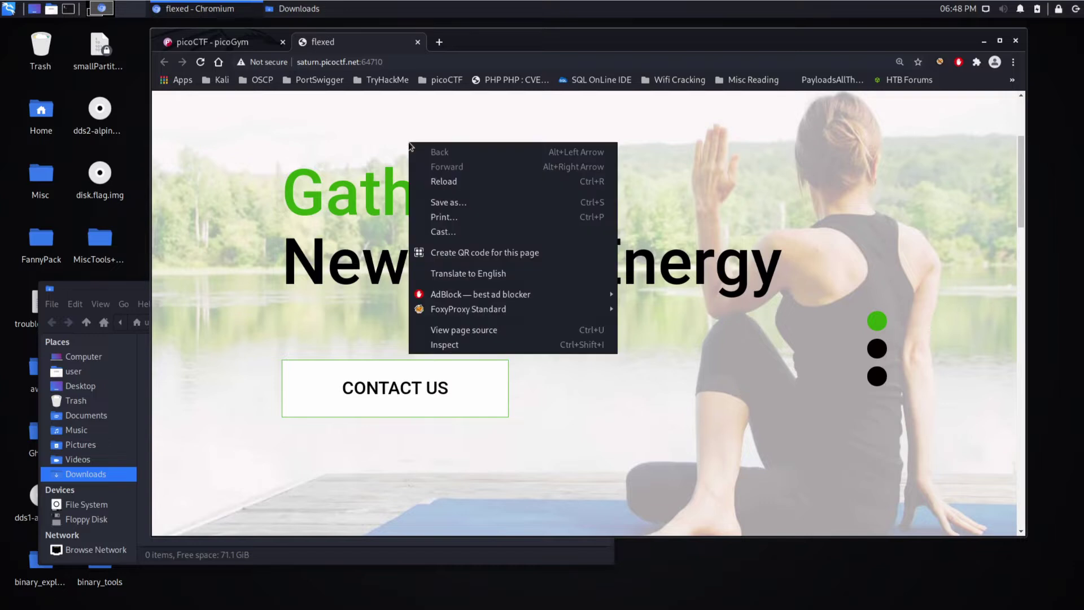
pyautogui.click(457, 346)
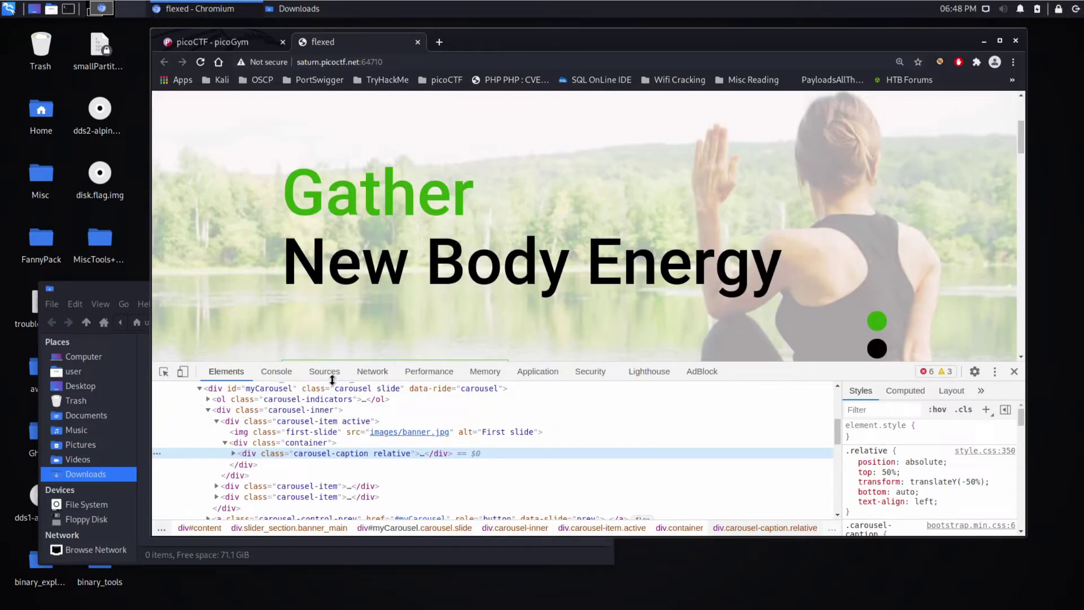
pyautogui.click(325, 371)
# - Browse the images, css and js folders and open bootstrap.min.css
pyautogui.click(189, 450)
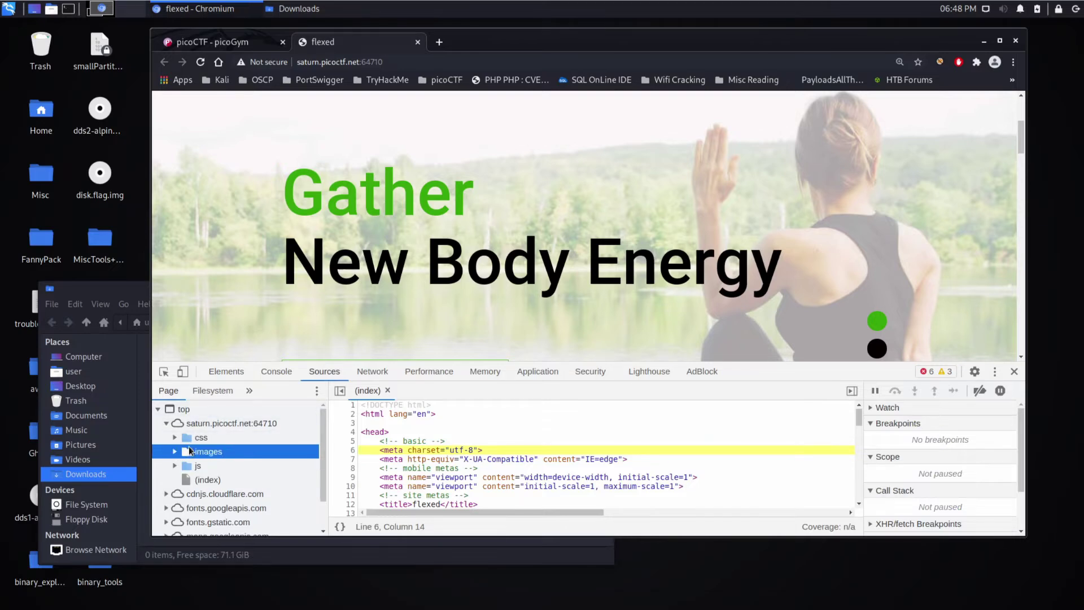
pyautogui.click(188, 446)
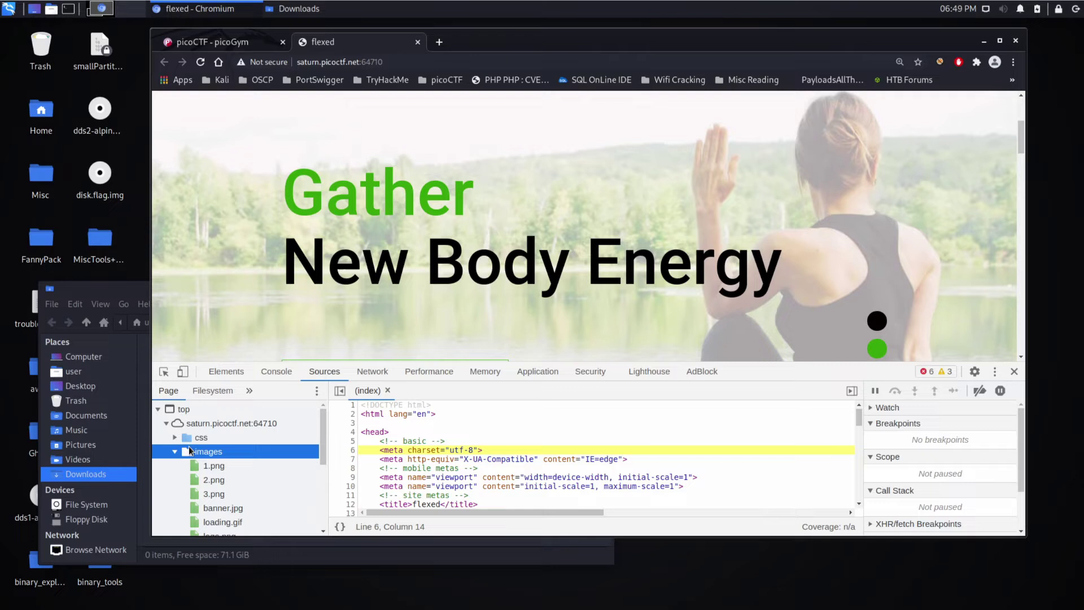
pyautogui.click(190, 450)
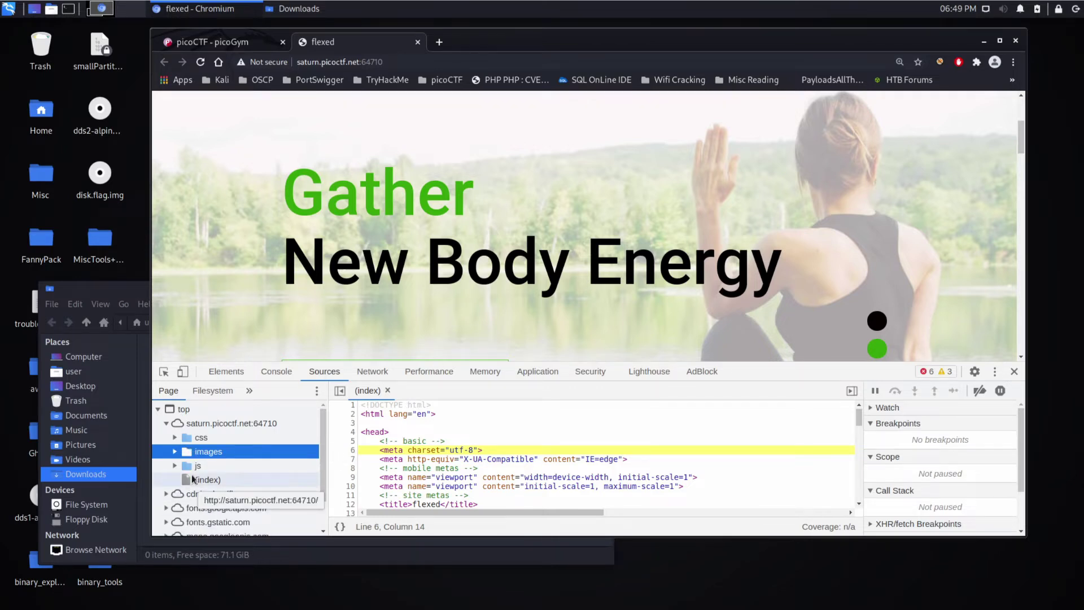
pyautogui.click(175, 438)
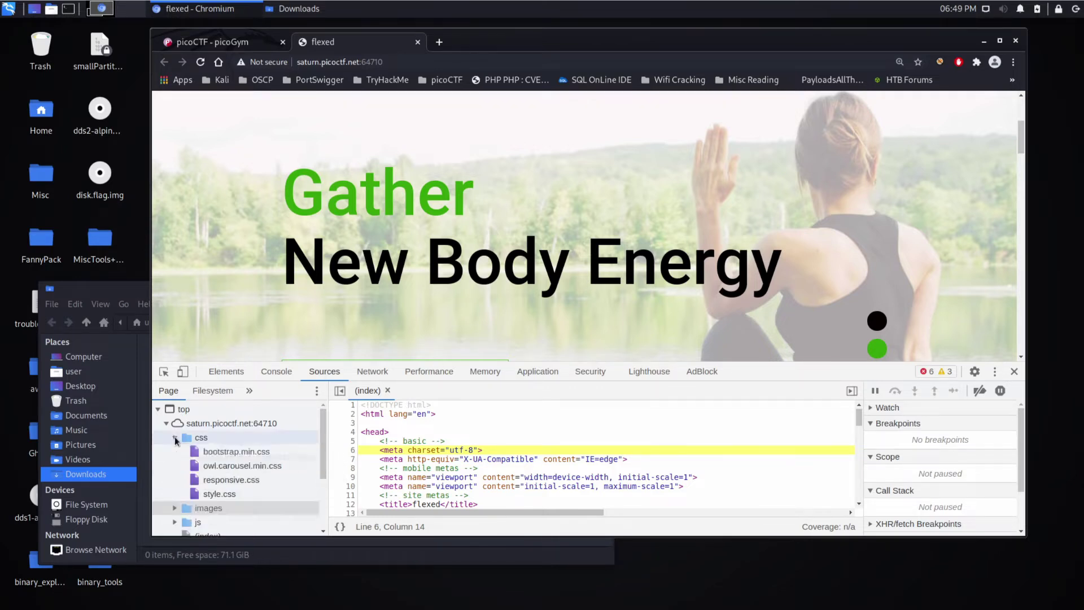
pyautogui.click(243, 451)
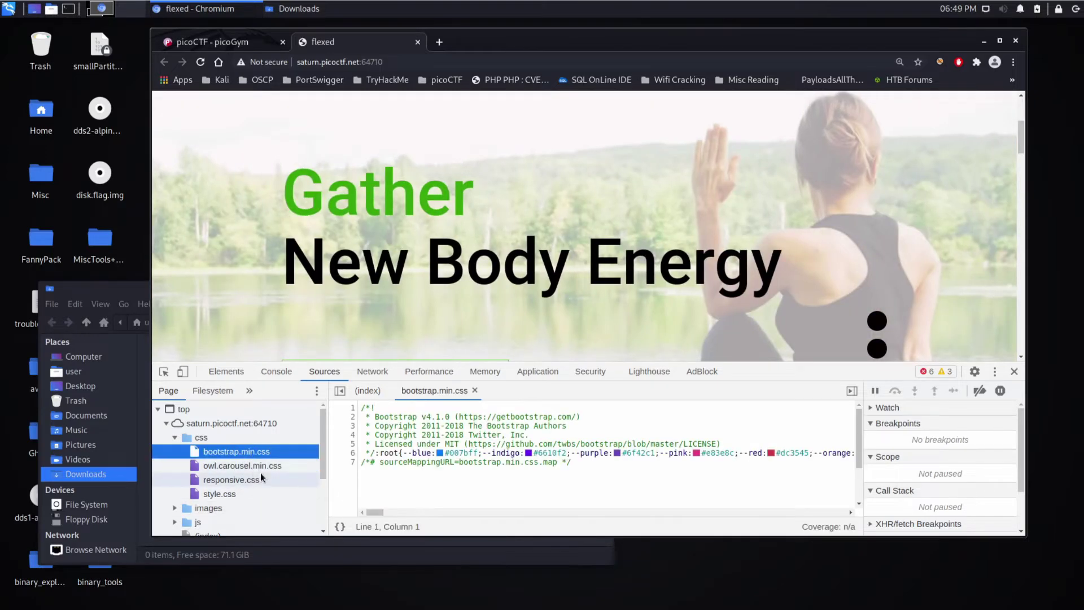
pyautogui.scroll(-2, 260, 473)
pyautogui.click(208, 460)
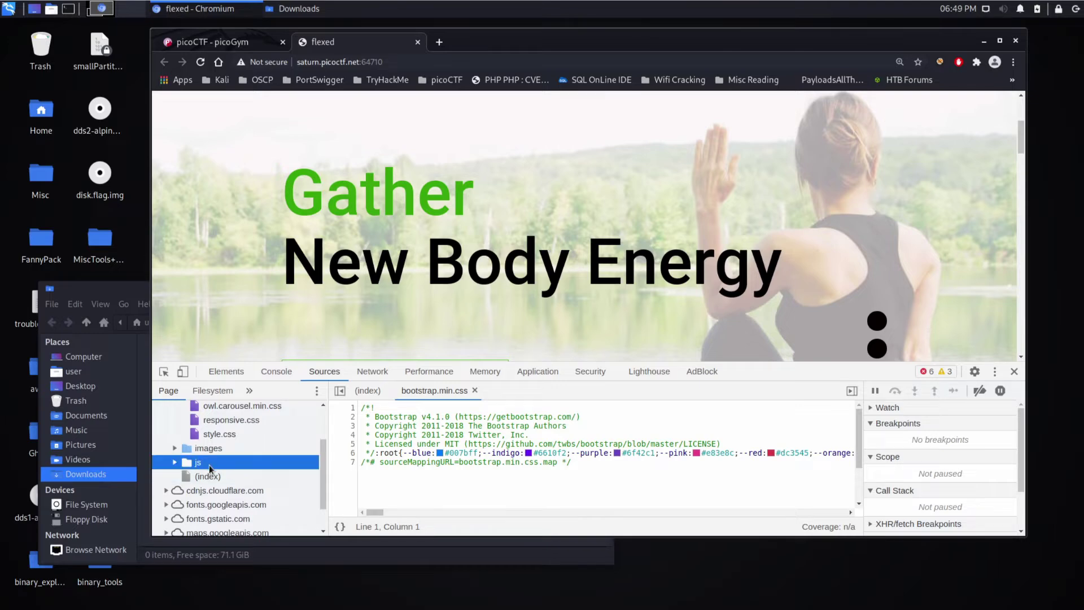
pyautogui.click(209, 466)
pyautogui.press('Down')
pyautogui.press('Down')
pyautogui.press('Down')
pyautogui.press('Down')
pyautogui.press('Down')
pyautogui.press('Down')
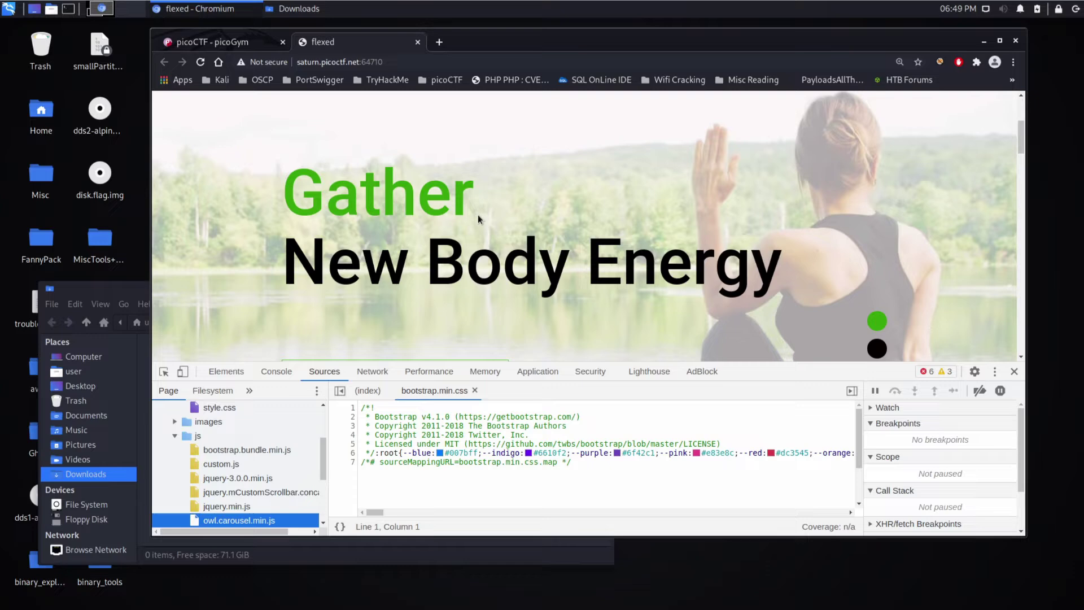
pyautogui.scroll(-5, 482, 225)
pyautogui.scroll(-10, 482, 225)
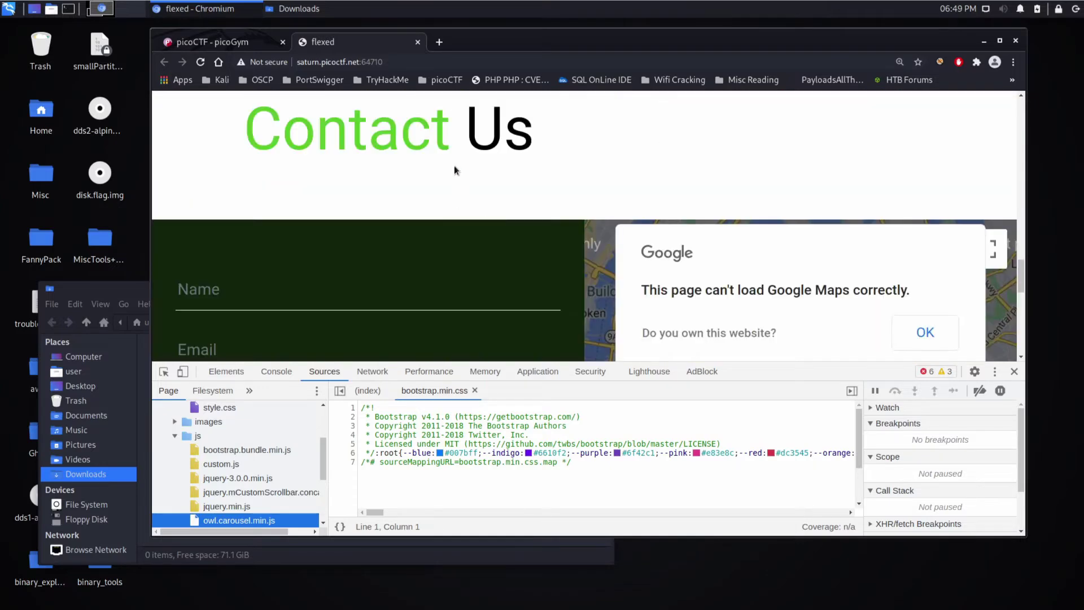
# - Load the site's /robots.txt and select its disallowed /cgi-bin/ path
pyautogui.click(458, 63)
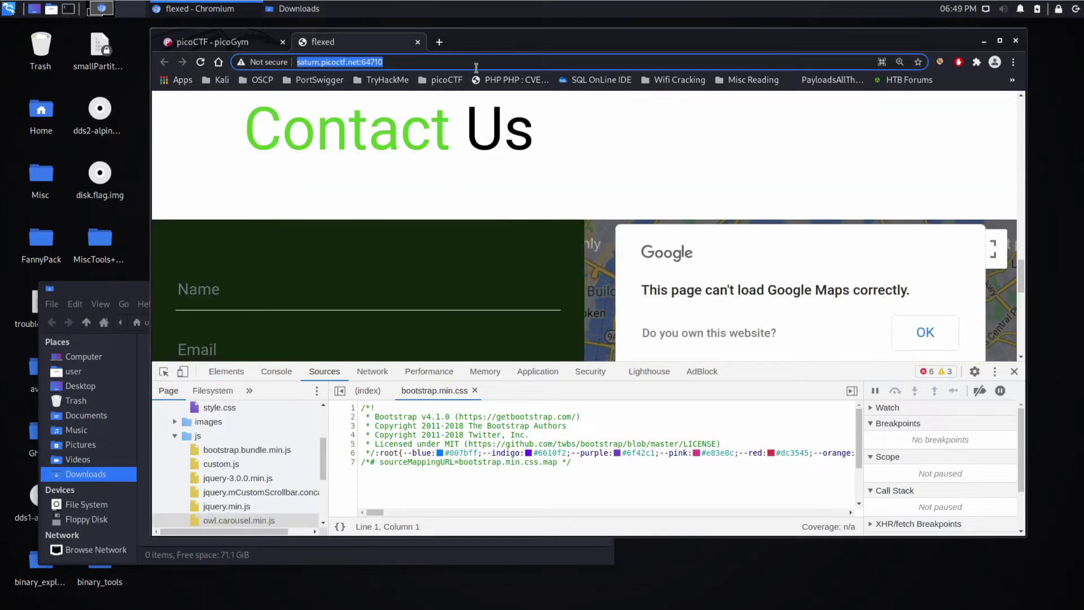
pyautogui.click(476, 67)
pyautogui.write('/robot')
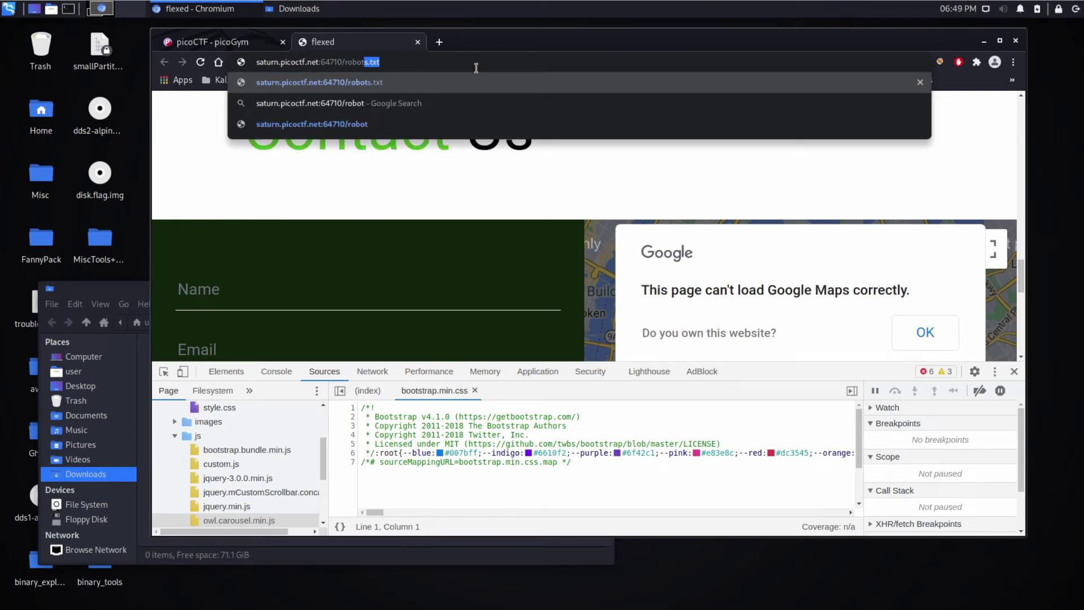
pyautogui.press('Return')
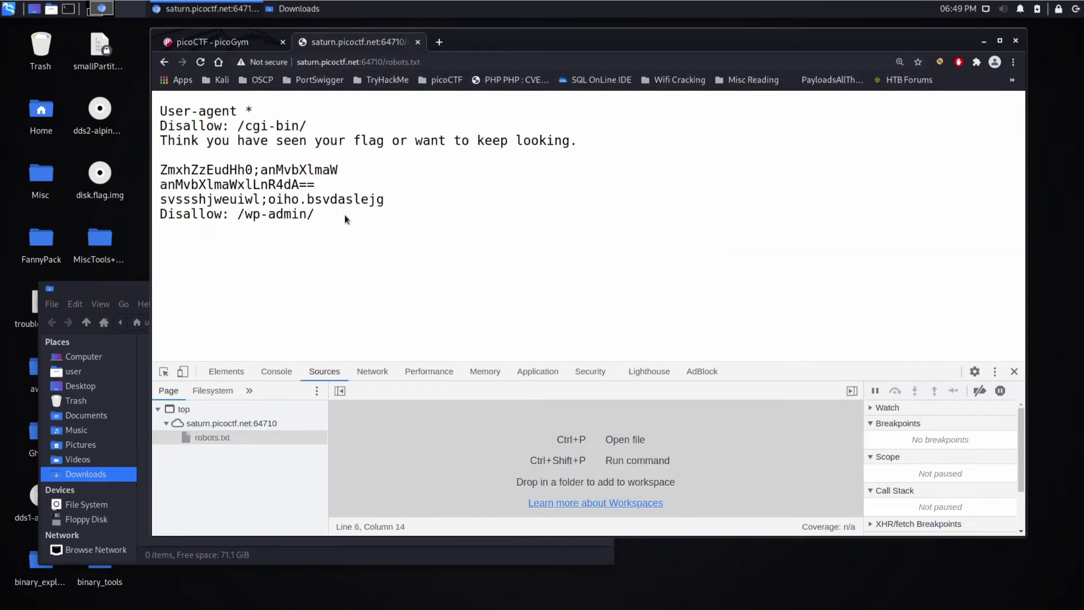
pyautogui.moveTo(346, 219); pyautogui.dragTo(220, 111)
pyautogui.click(447, 201)
pyautogui.moveTo(237, 125); pyautogui.dragTo(306, 130)
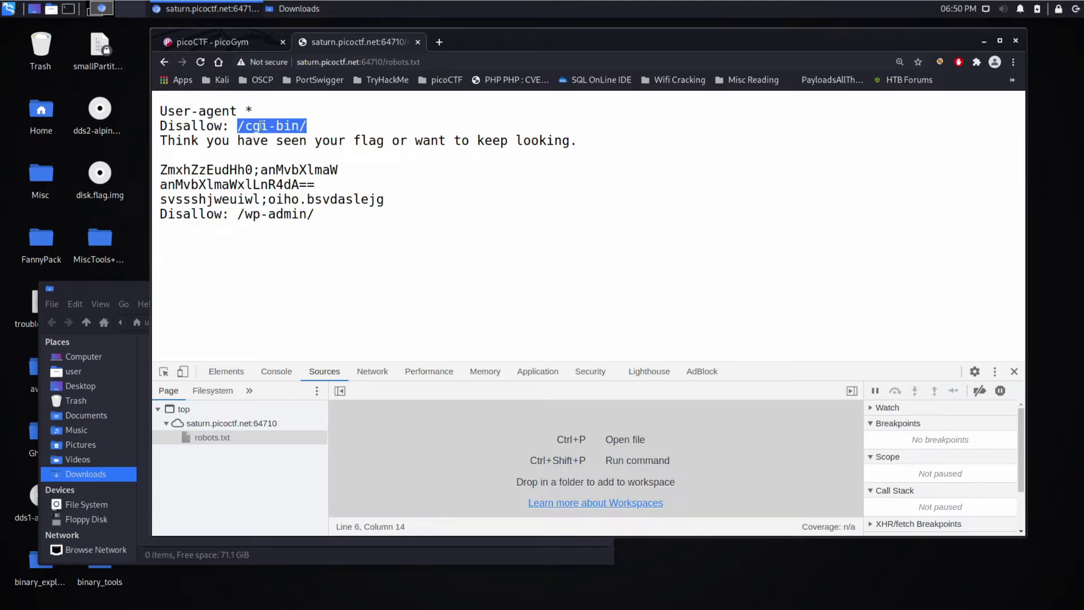
# - Copy /cgi-bin/ and load it in a duplicated tab, which returns 404 Not Found
pyautogui.rightClick(265, 126)
pyautogui.click(297, 138)
pyautogui.rightClick(370, 43)
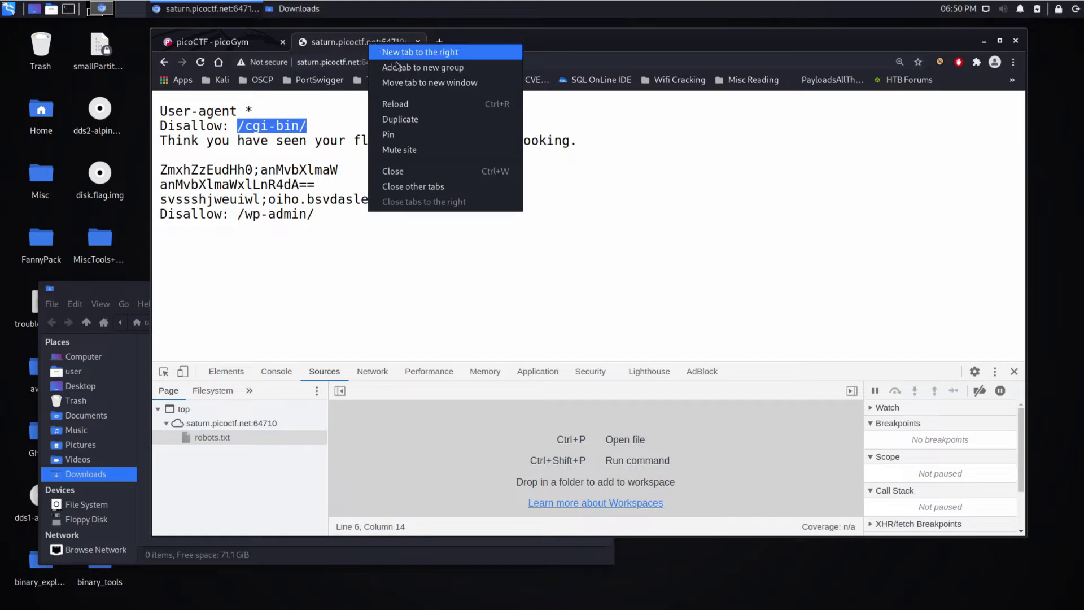
pyautogui.click(399, 120)
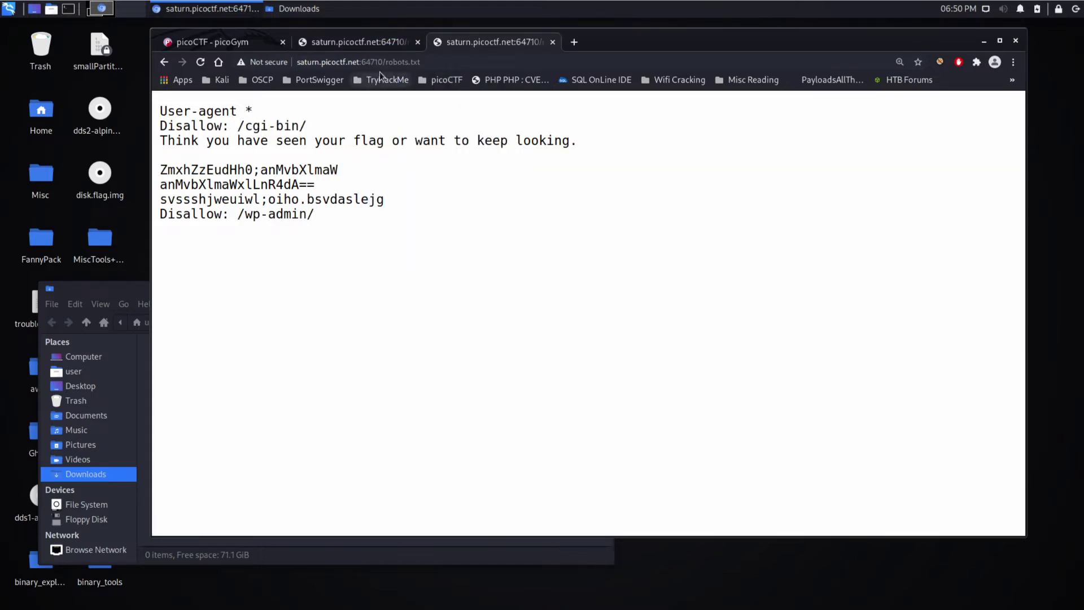
pyautogui.moveTo(386, 62); pyautogui.dragTo(481, 66)
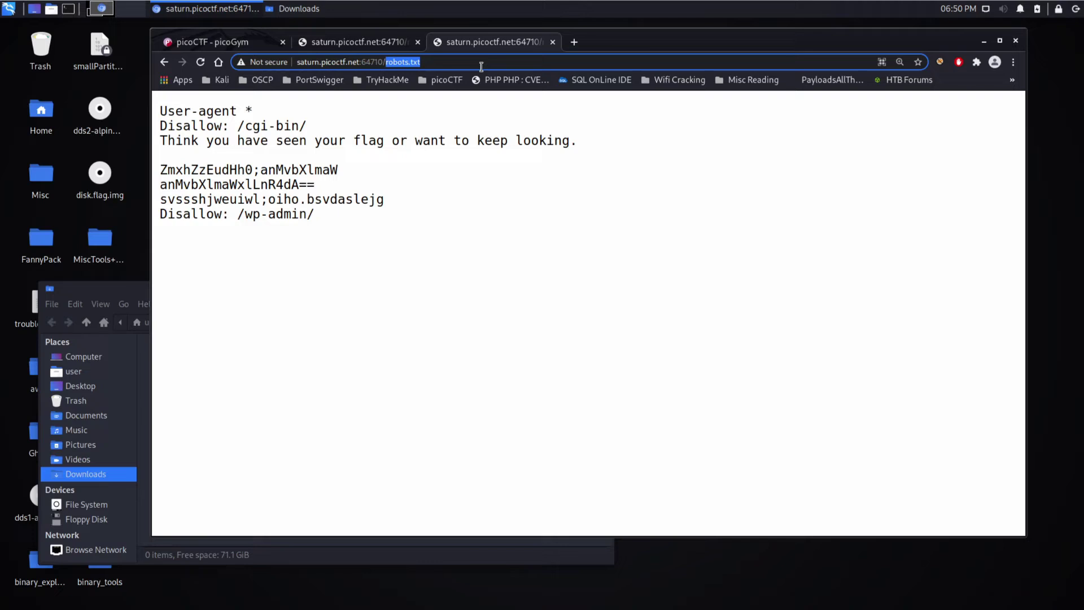
pyautogui.hotkey('ctrl', 'v')
pyautogui.press('Return')
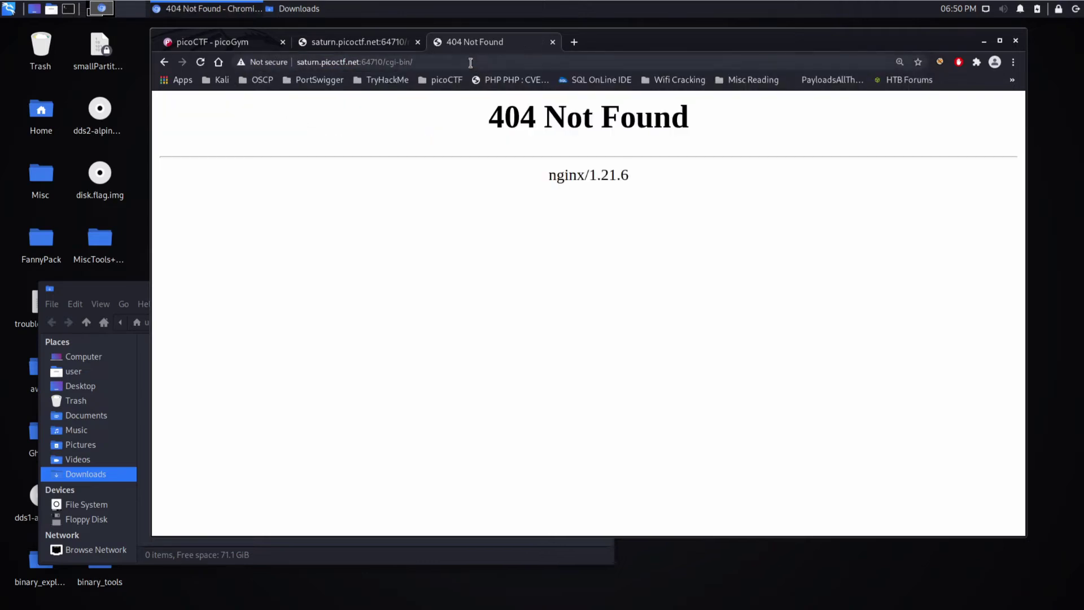
# - Load /wp-admin/ in that tab, also 404, then return to robots.txt
pyautogui.click(405, 44)
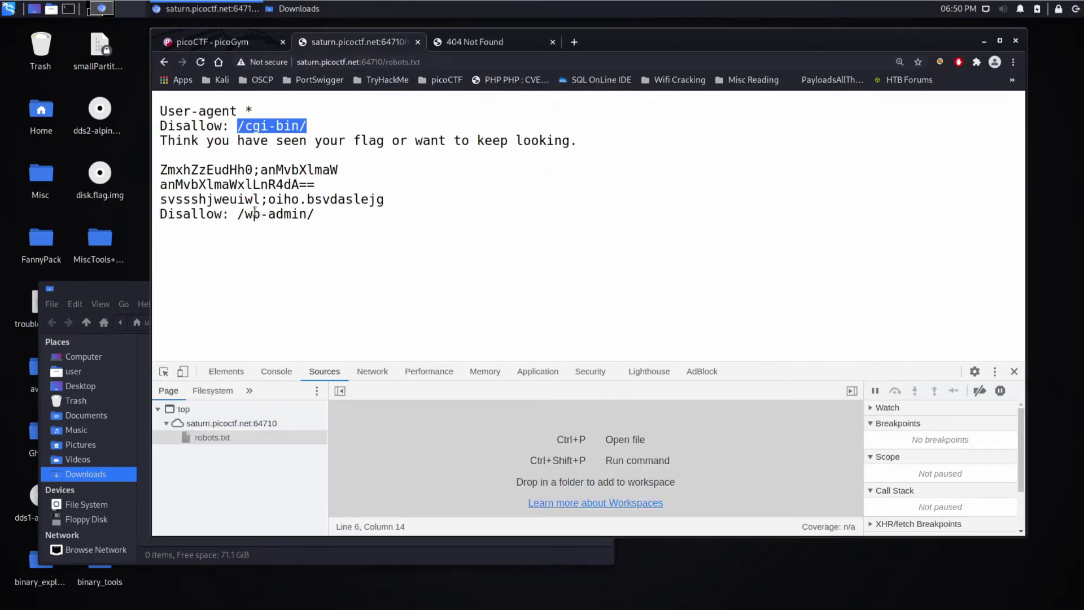
pyautogui.click(237, 214)
pyautogui.moveTo(237, 213); pyautogui.dragTo(337, 219)
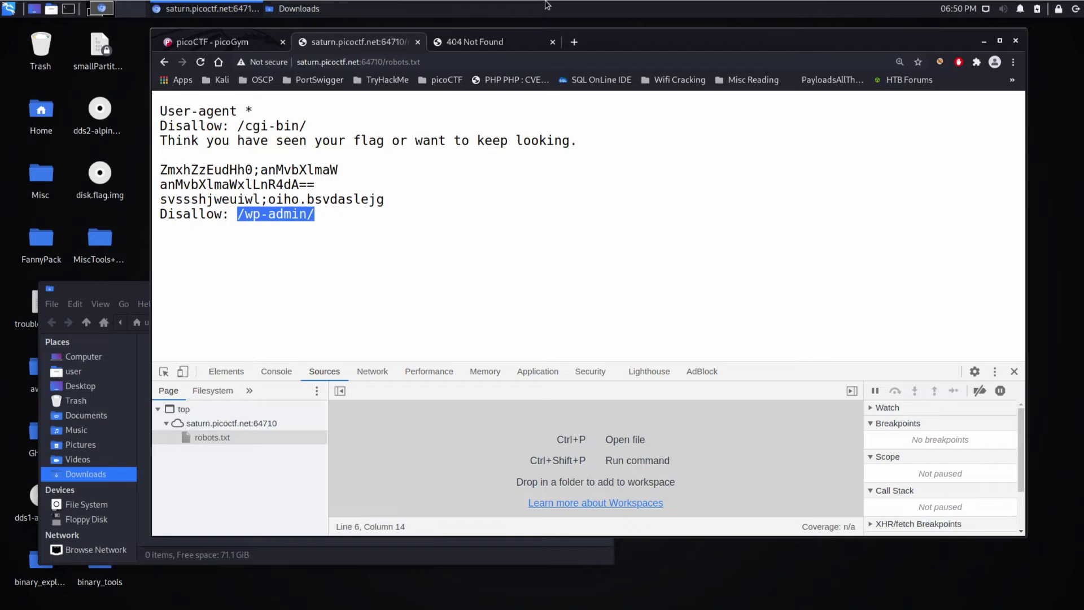
pyautogui.click(512, 44)
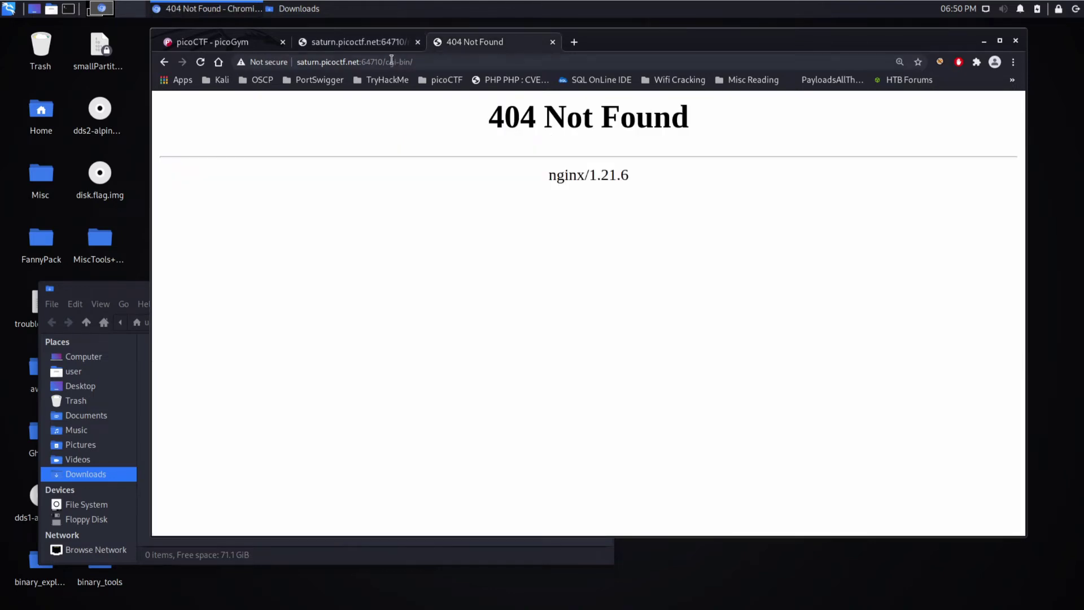
pyautogui.moveTo(384, 62); pyautogui.dragTo(493, 80)
pyautogui.hotkey('ctrl', 'v')
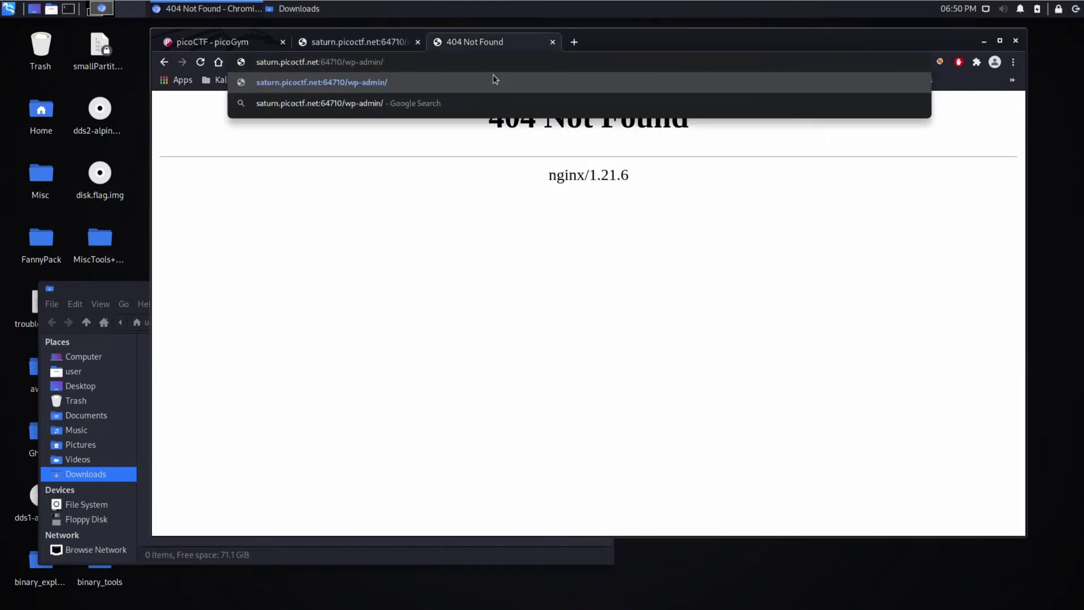
pyautogui.press('Return')
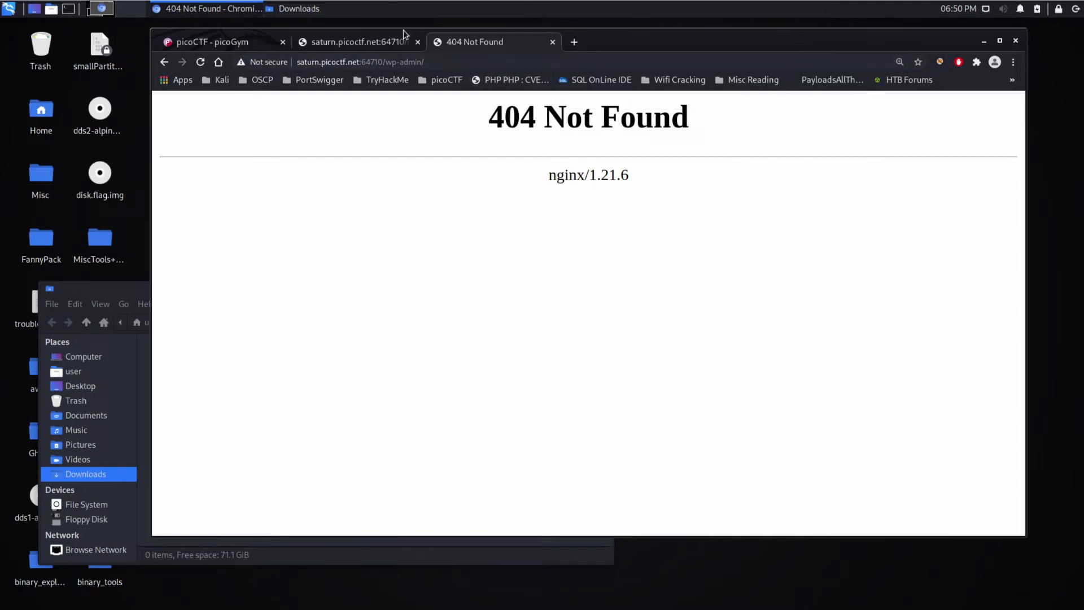
pyautogui.click(390, 41)
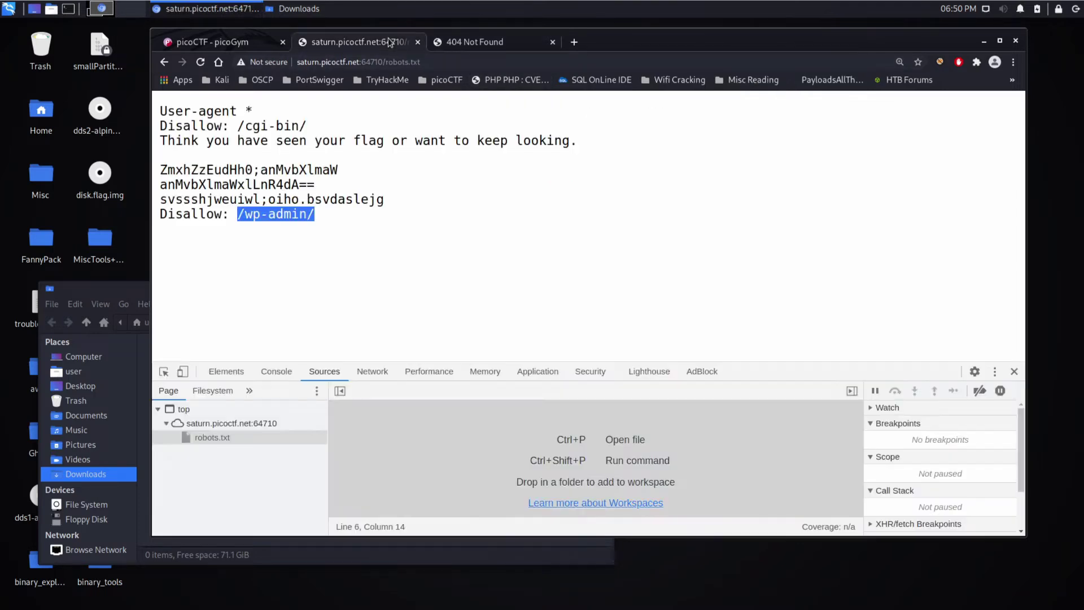
pyautogui.click(452, 217)
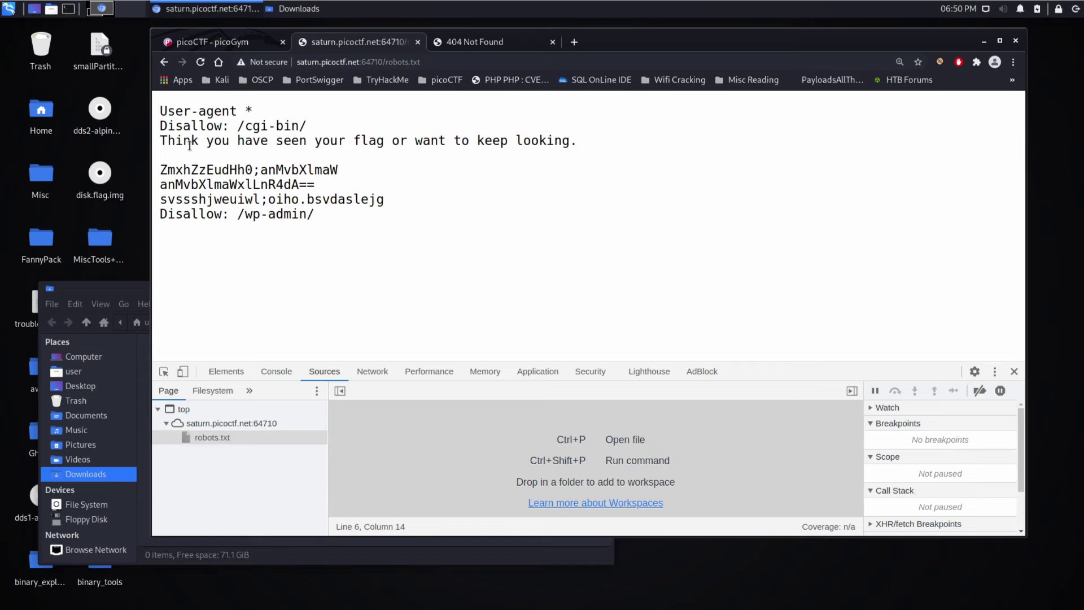
# - Copy the three encoded robots.txt lines and open RapidTables' ASCII/Hex/Base64 converter in a new tab
pyautogui.moveTo(411, 204); pyautogui.dragTo(147, 172)
pyautogui.rightClick(253, 184)
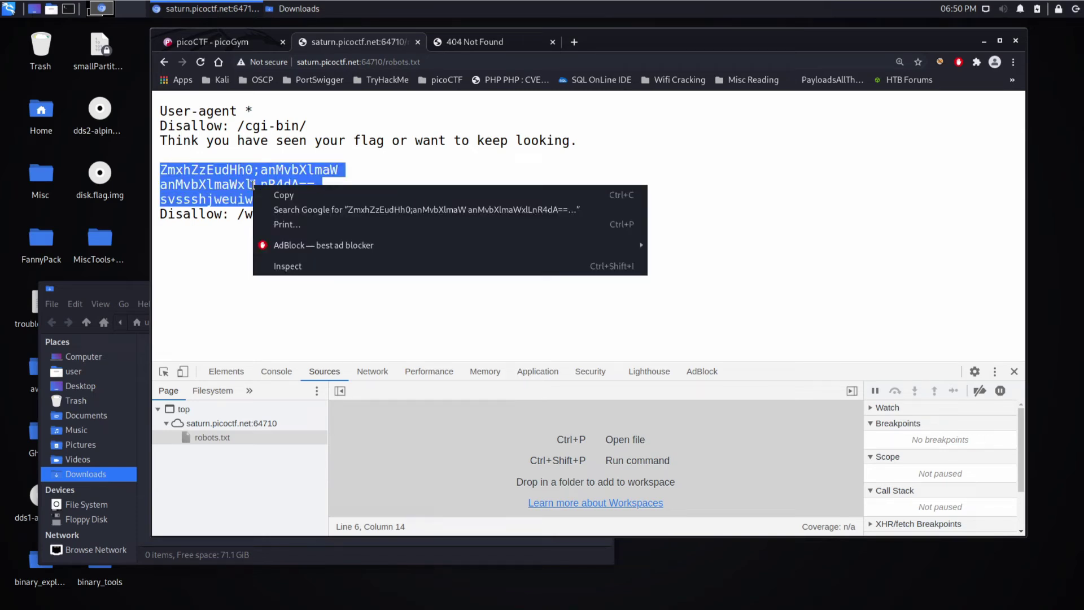
pyautogui.click(267, 189)
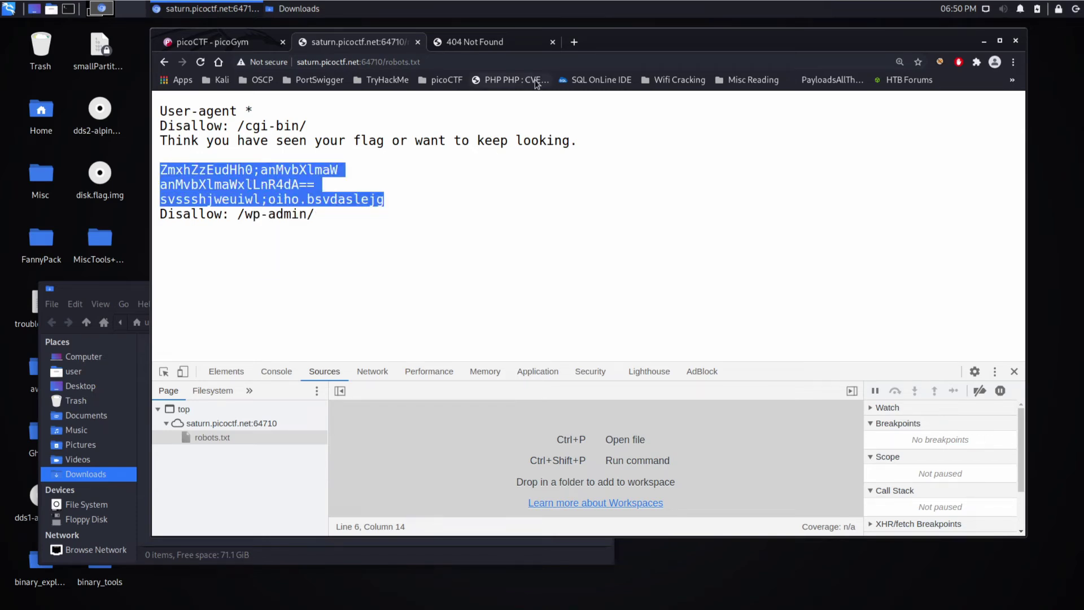
pyautogui.click(493, 46)
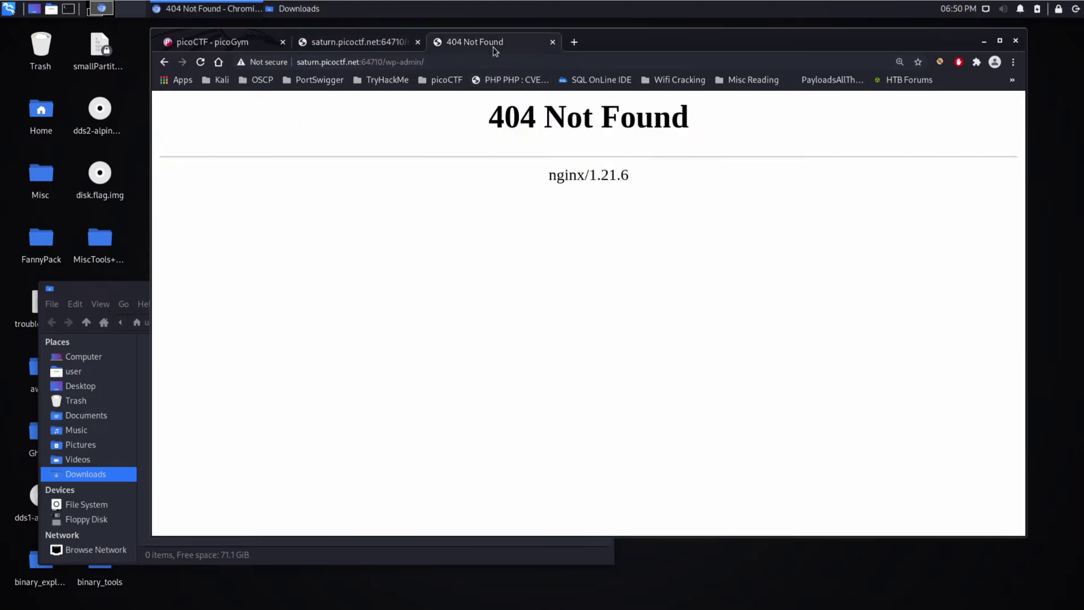
pyautogui.click(574, 42)
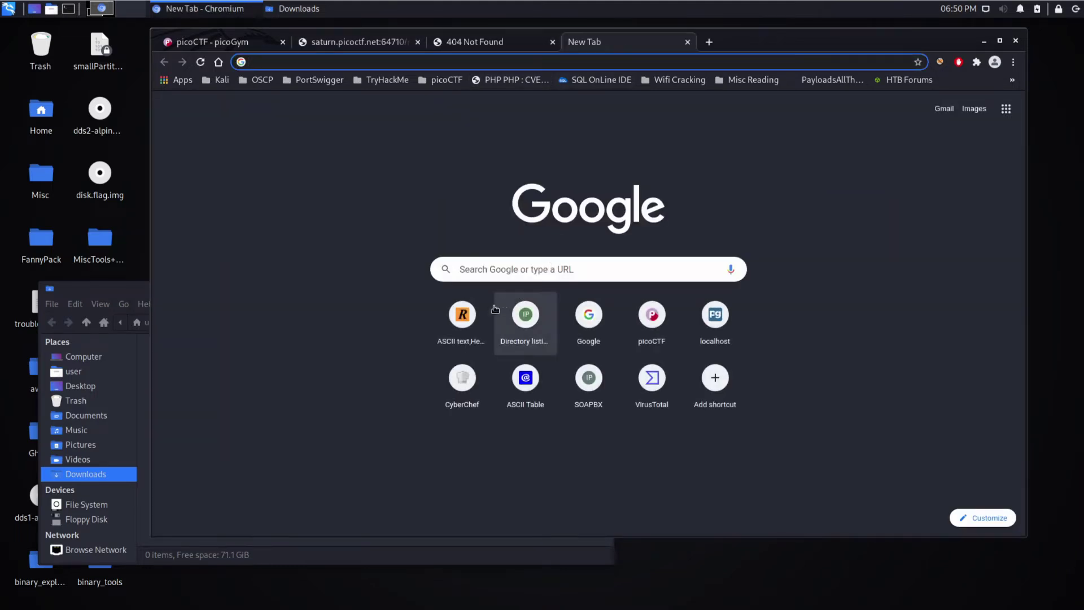
pyautogui.click(468, 312)
pyautogui.scroll(-5, 446, 271)
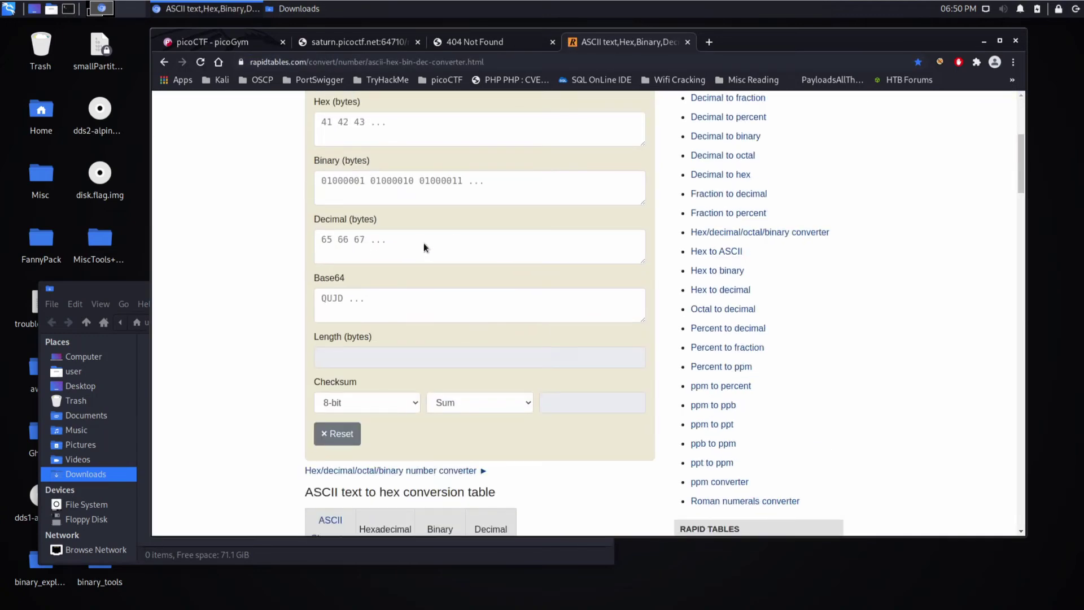
# - Paste the copied encoded lines into the converter's Base64 field
pyautogui.click(411, 244)
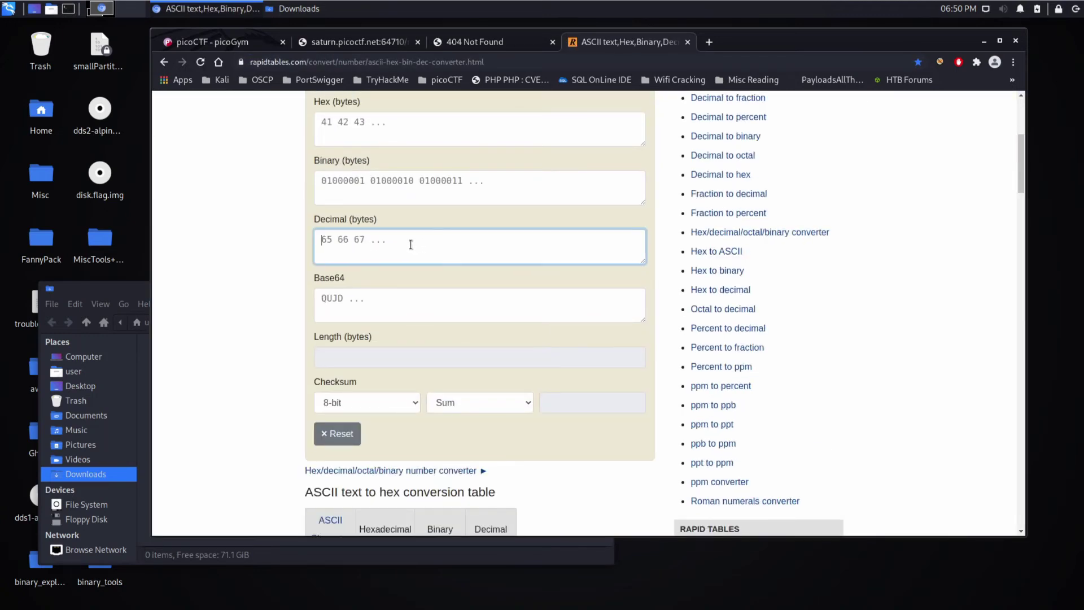
pyautogui.click(390, 293)
pyautogui.hotkey('ctrl', 'v')
pyautogui.scroll(1, 387, 295)
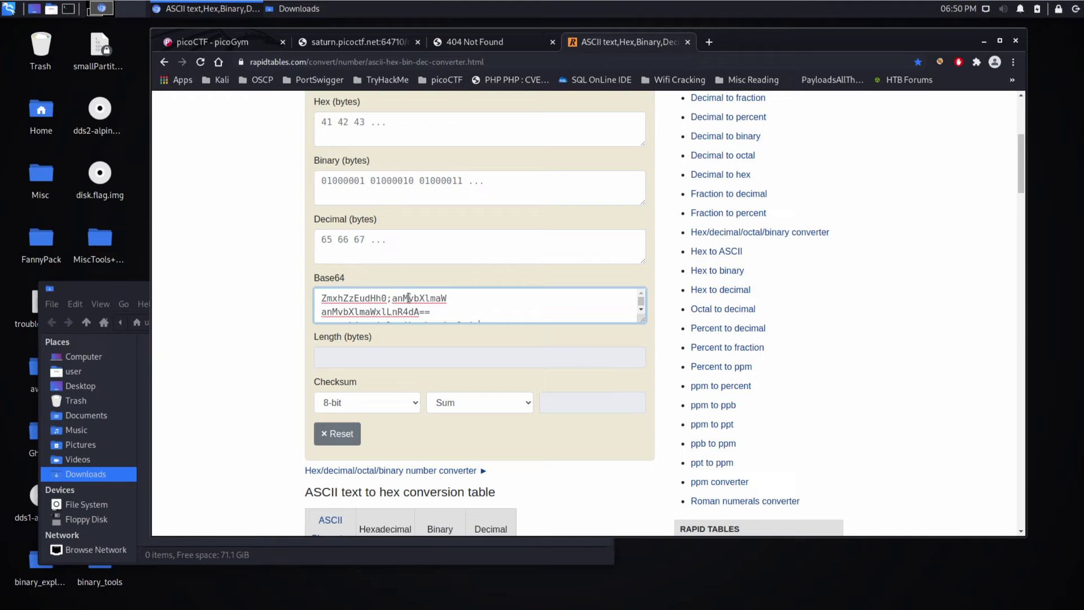
pyautogui.moveTo(392, 298); pyautogui.dragTo(493, 356)
pyautogui.hotkey('ctrl', 'c')
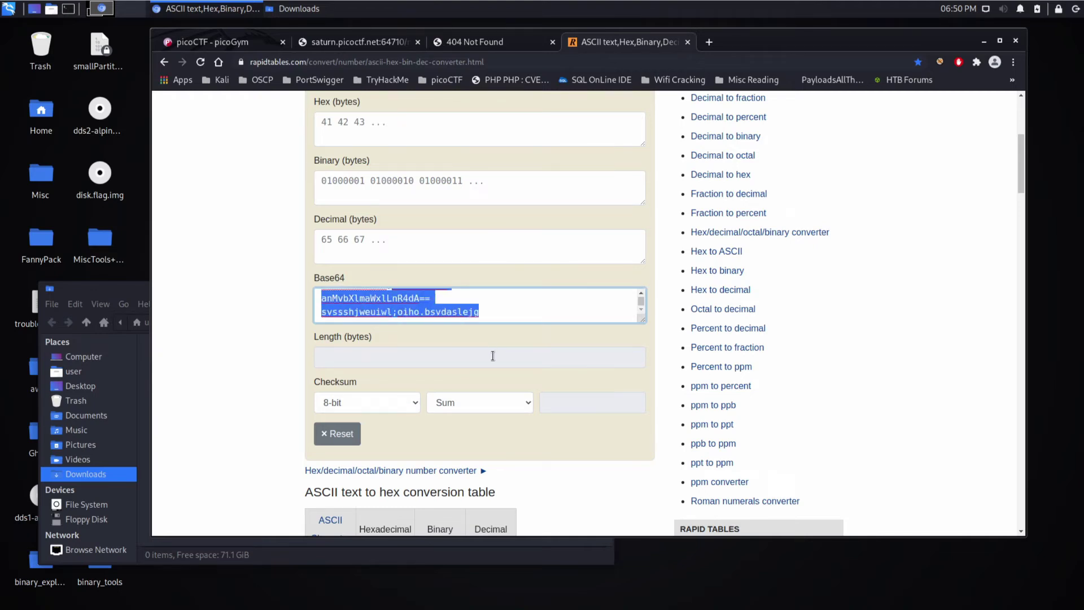
pyautogui.press('BackSpace')
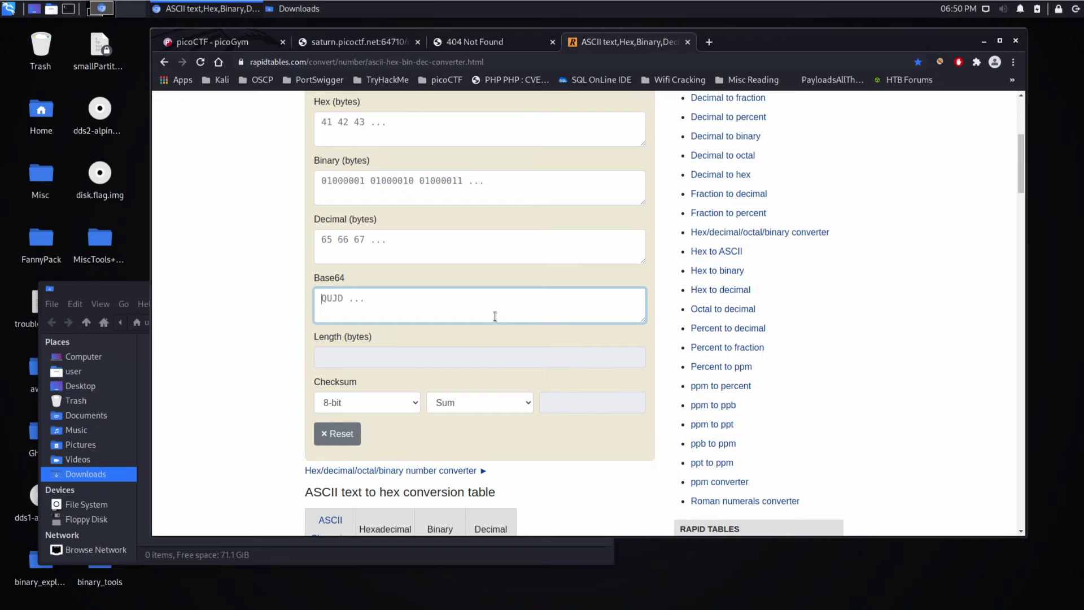
pyautogui.hotkey('ctrl', 'z')
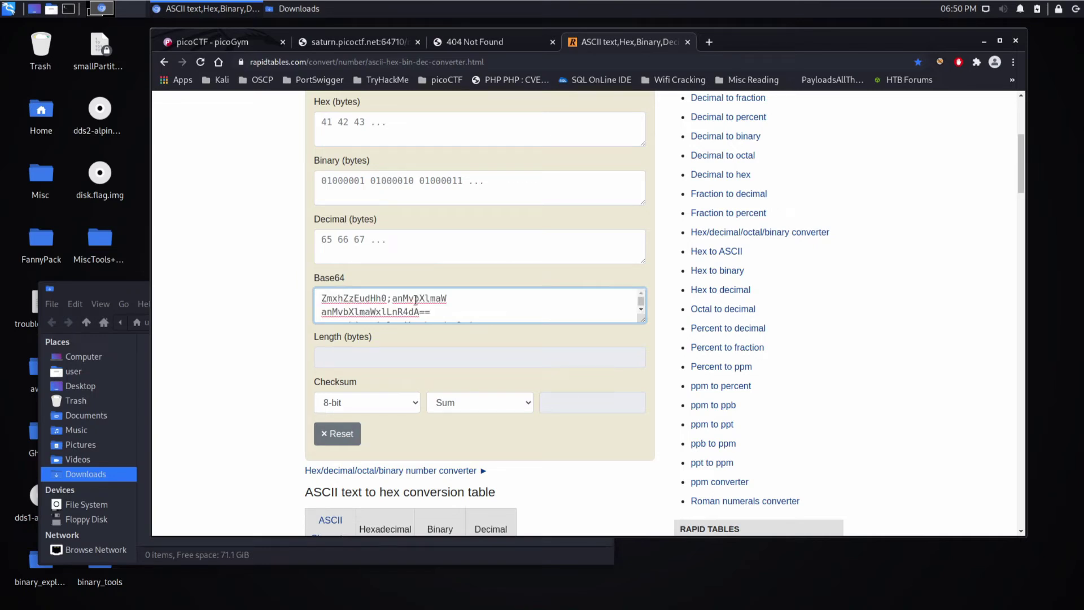
# - Reduce the Base64 input to ZmxhZzEudHh0 without the trailing semicolon, decoding to flag1.txt
pyautogui.scroll(-1, 418, 311)
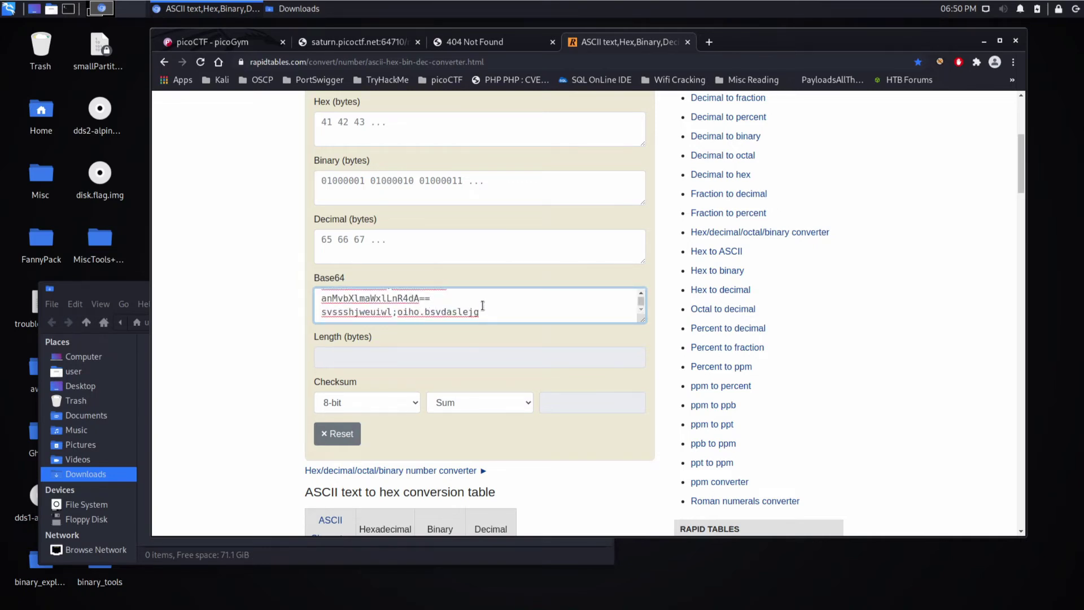
pyautogui.hotkey('ctrl', 'a')
pyautogui.hotkey('ctrl', 'v')
pyautogui.scroll(5, 488, 307)
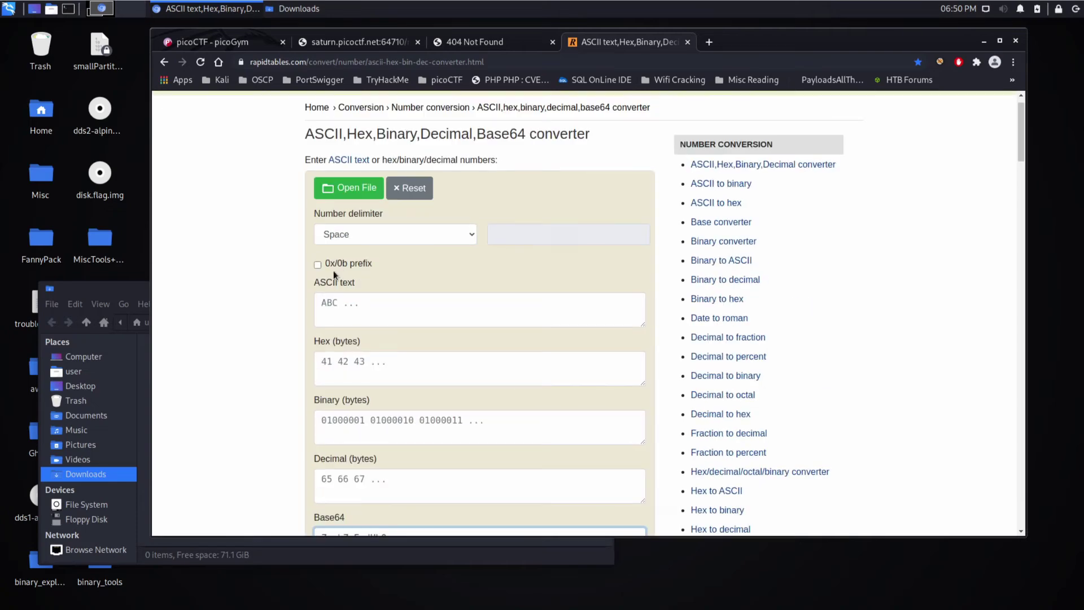
pyautogui.click(383, 315)
pyautogui.click(400, 364)
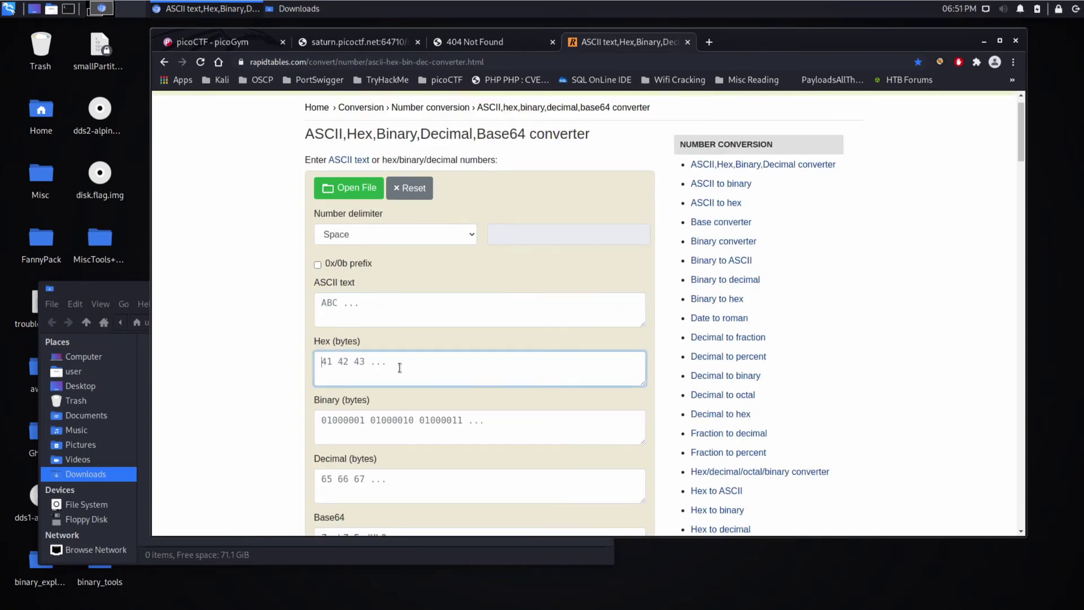
pyautogui.scroll(-2, 402, 389)
pyautogui.click(407, 415)
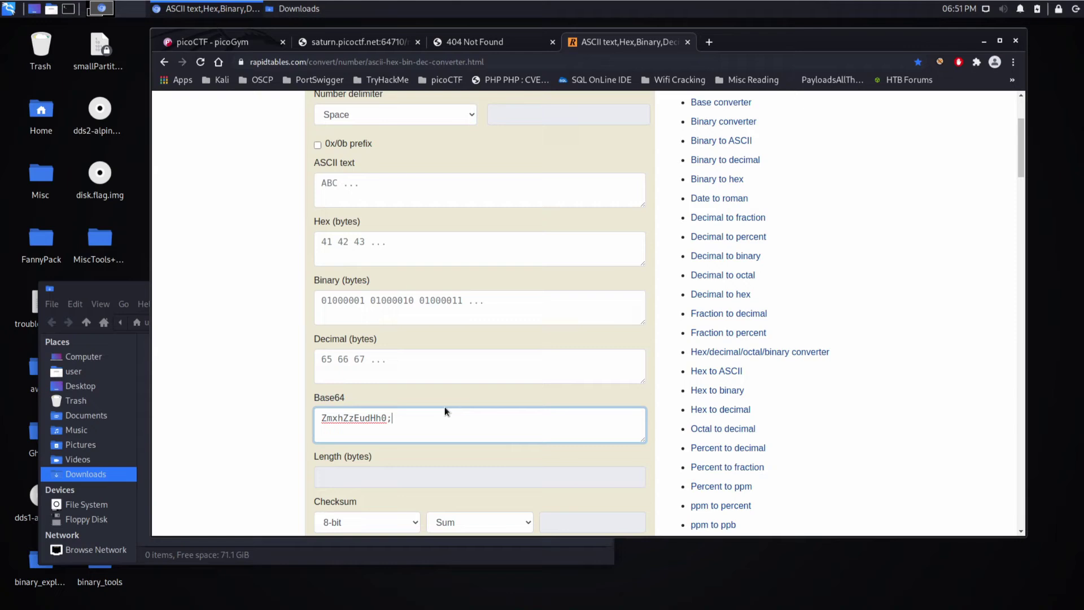
pyautogui.press('BackSpace')
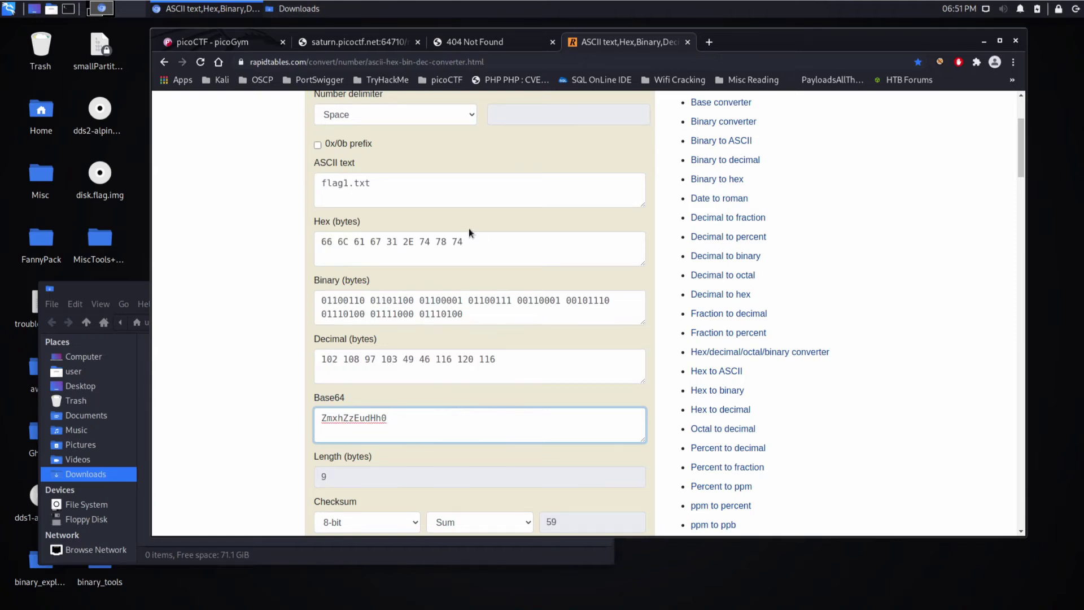
# - Request saturn.picoctf.net:64710/flag1.txt in the 404 tab, then return to the converter
pyautogui.click(483, 39)
pyautogui.click(437, 62)
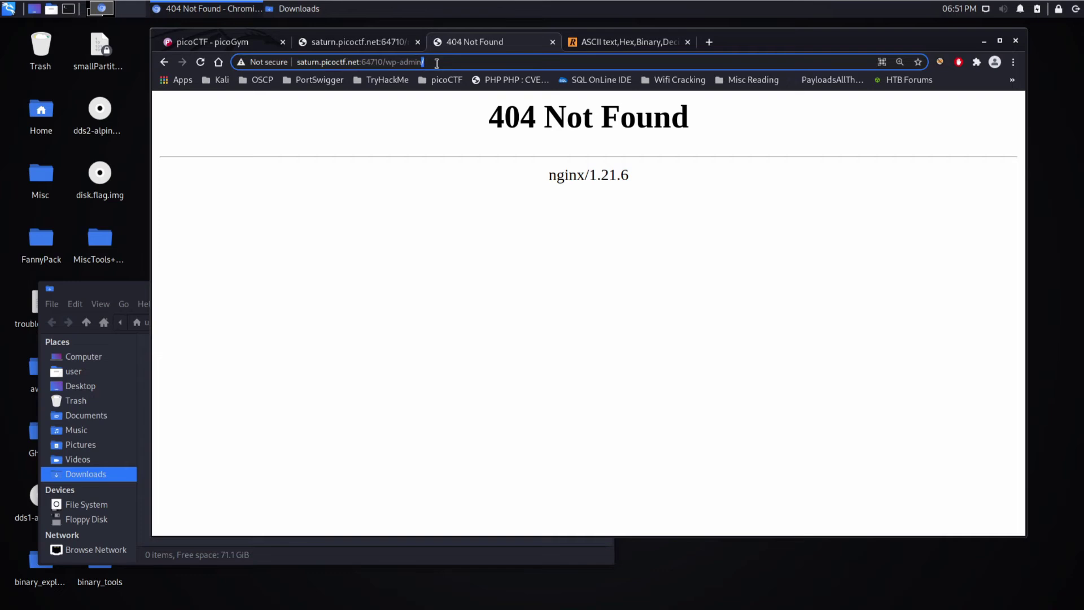
pyautogui.press('BackSpace')
pyautogui.press('BackSpace')
pyautogui.press('BackSpace')
pyautogui.press('BackSpace')
pyautogui.press('BackSpace')
pyautogui.press('BackSpace')
pyautogui.press('BackSpace')
pyautogui.press('BackSpace')
pyautogui.press('BackSpace')
pyautogui.press('BackSpace')
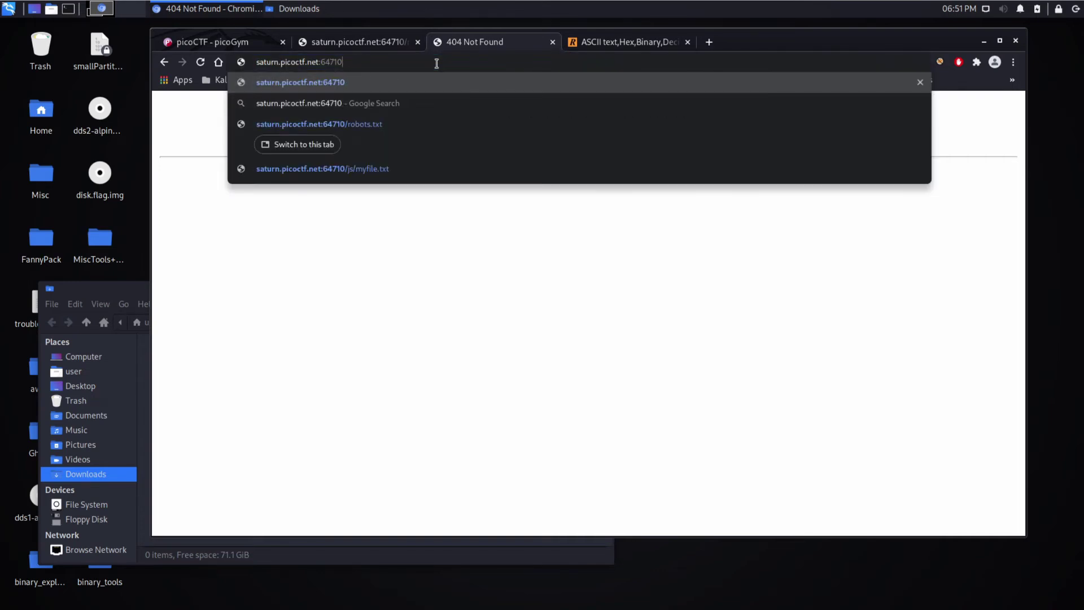
pyautogui.write('/flat')
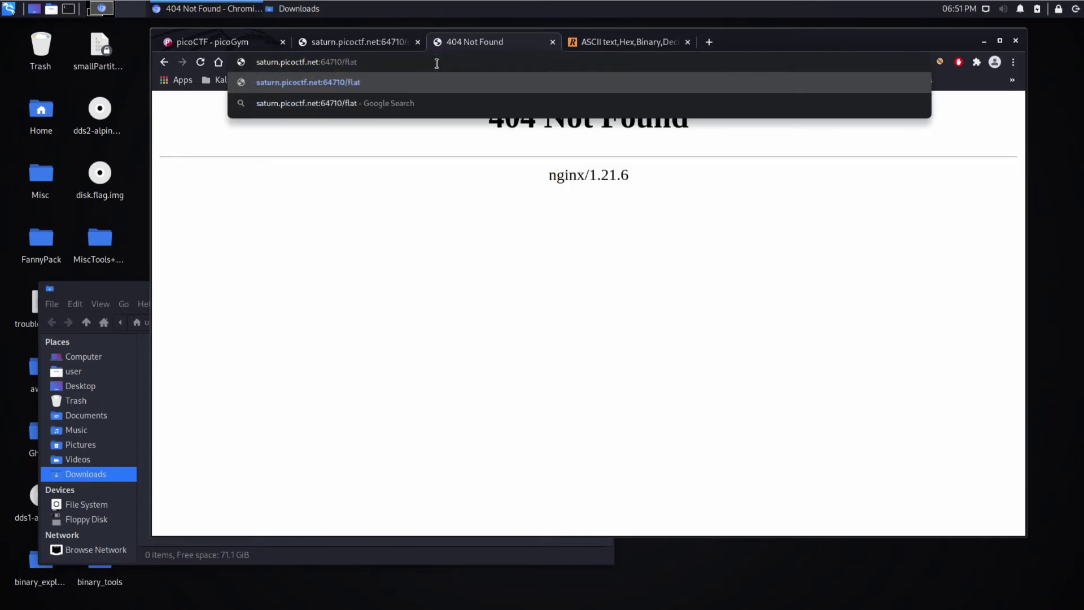
pyautogui.press('BackSpace')
pyautogui.write('g1.txt')
pyautogui.press('Escape')
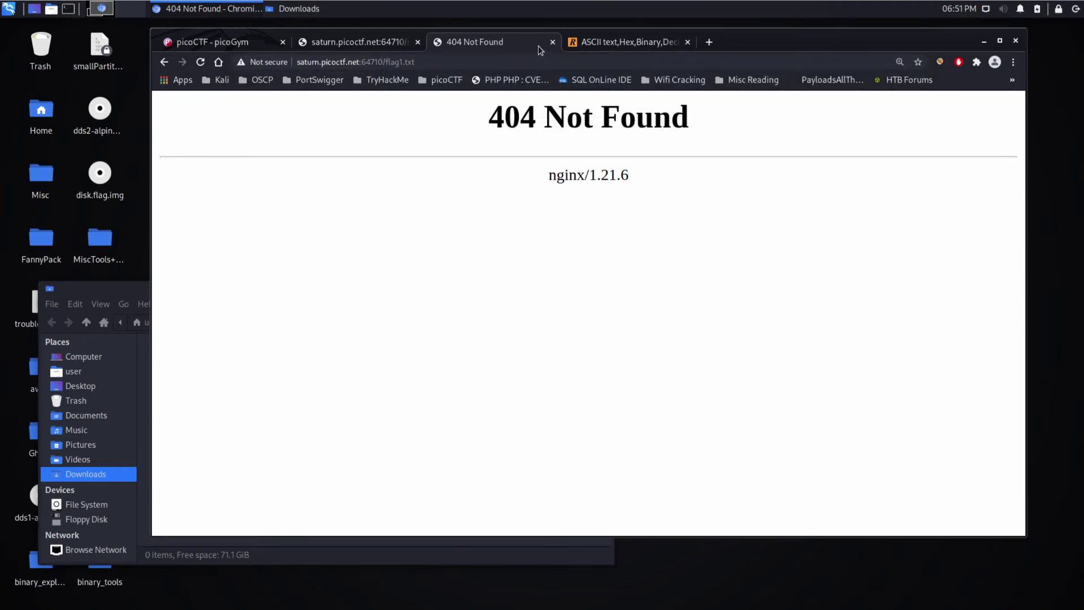
pyautogui.click(619, 41)
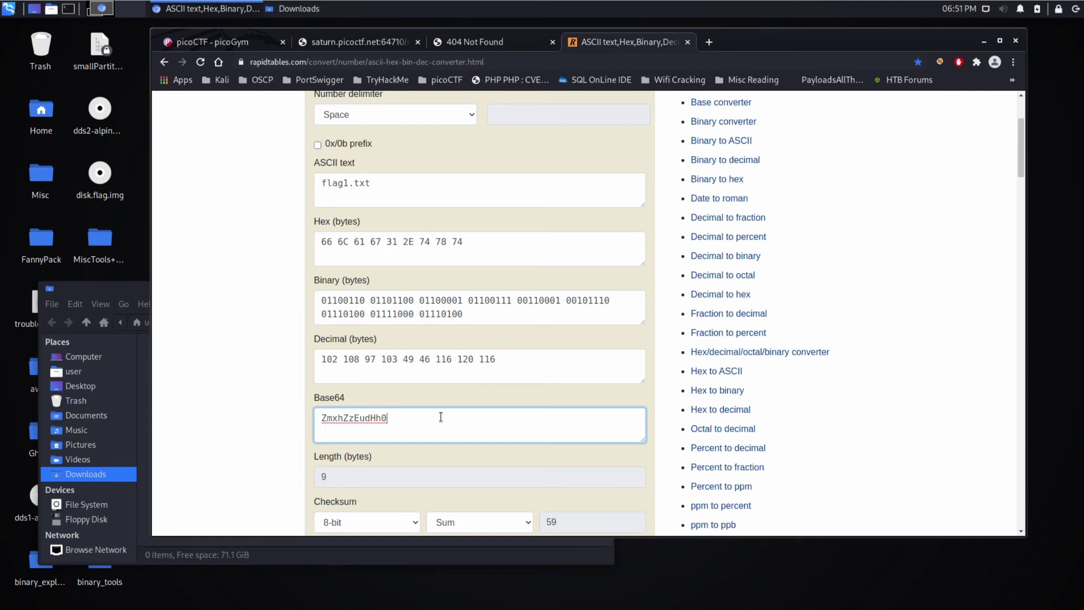
# - Decode anMvbXlmaWxlLnR4dA== to js/myfile.txt by deleting the junk line, then go back to the 404 tab
pyautogui.hotkey('ctrl', 'a')
pyautogui.hotkey('ctrl', 'v')
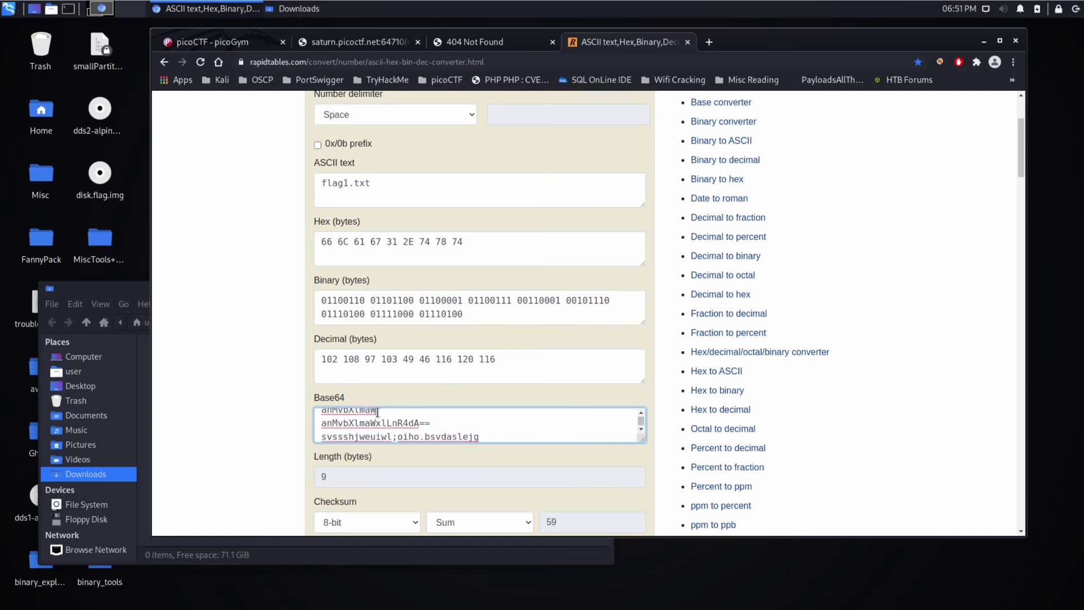
pyautogui.hotkey('ctrl', 'a')
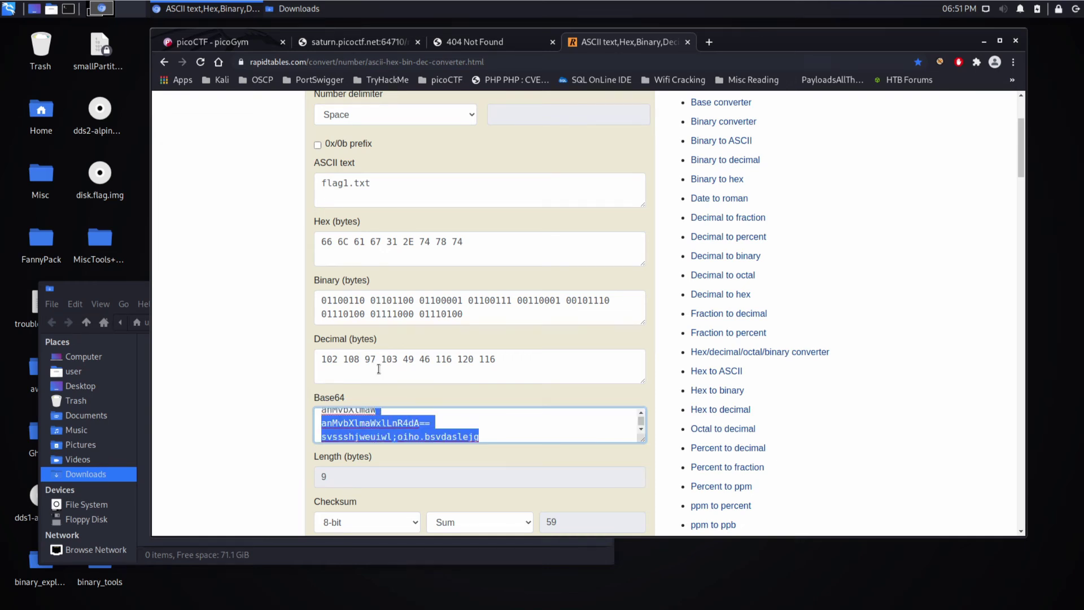
pyautogui.write('anMvbXlmaQ==')
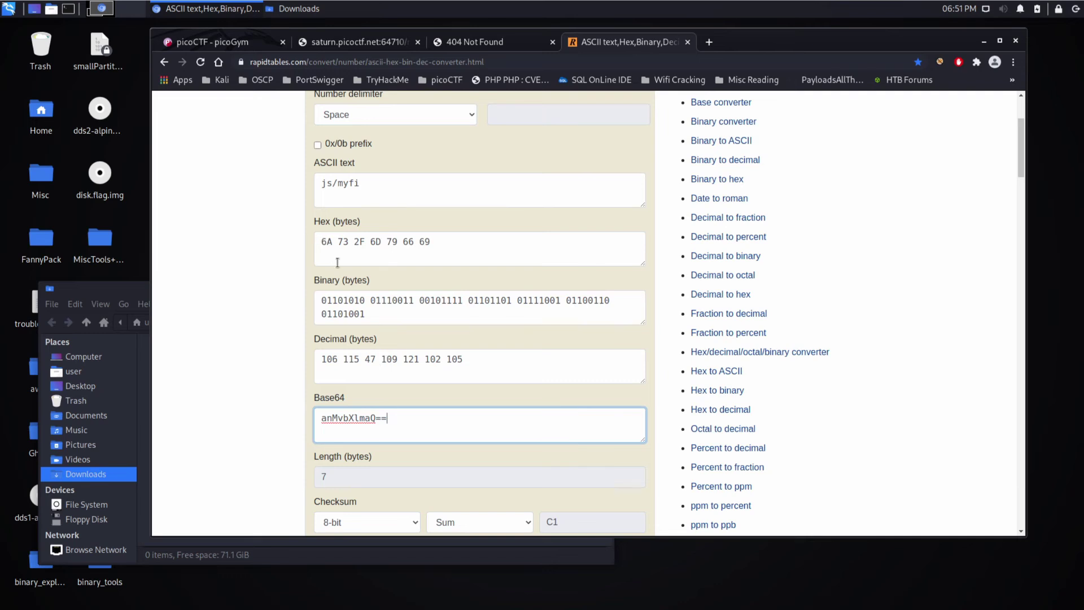
pyautogui.hotkey('ctrl', 'a')
pyautogui.write('anMvbXlmaWxlLnR4dA== svssshjweuiwl;oiho.bsvdaslejg')
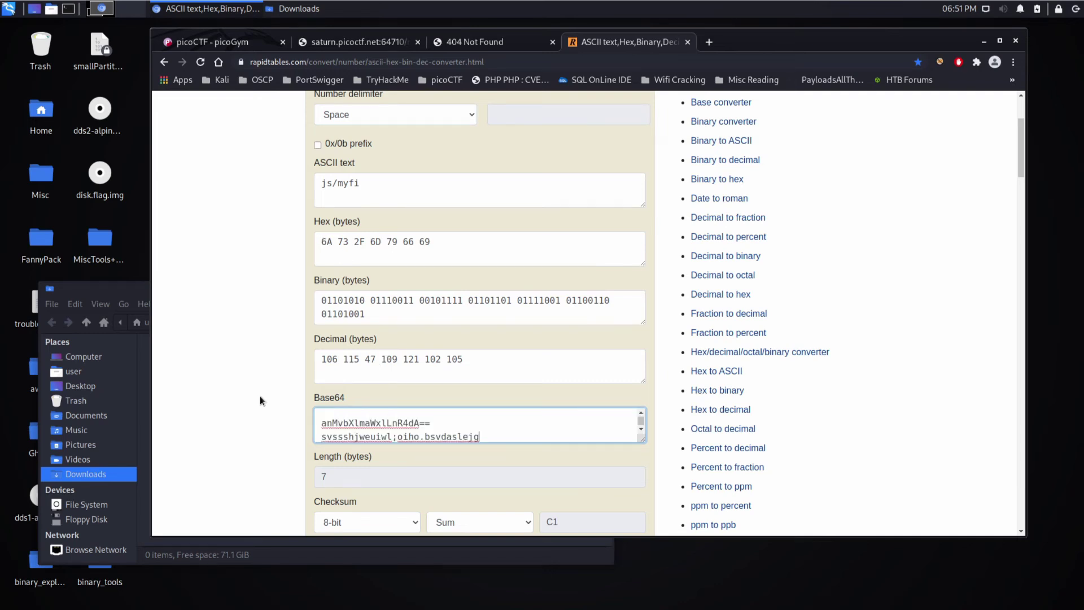
pyautogui.scroll(-1, 435, 431)
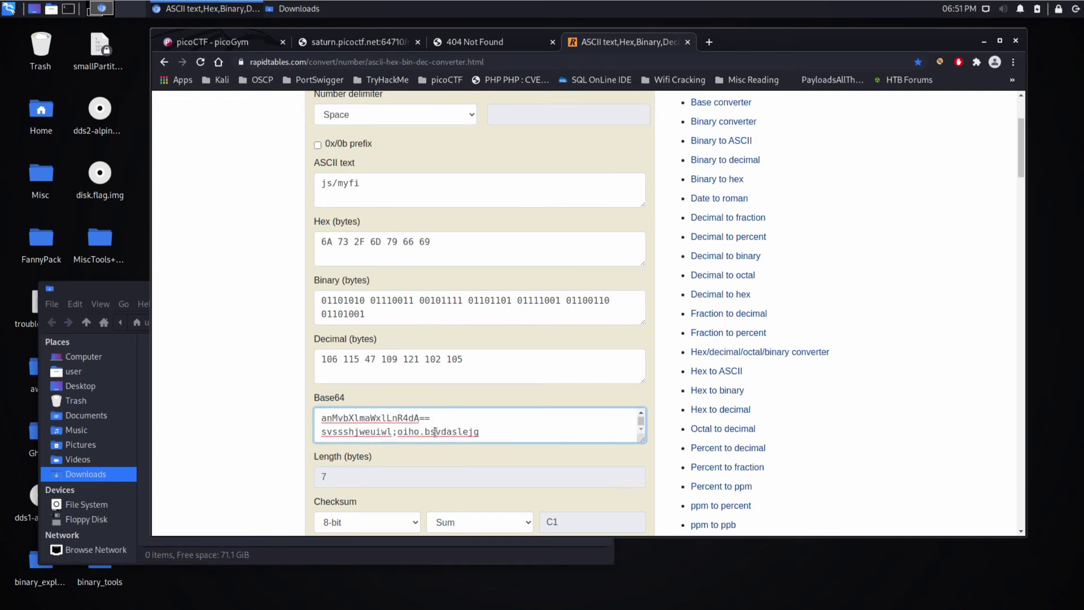
pyautogui.moveTo(480, 432); pyautogui.dragTo(303, 433)
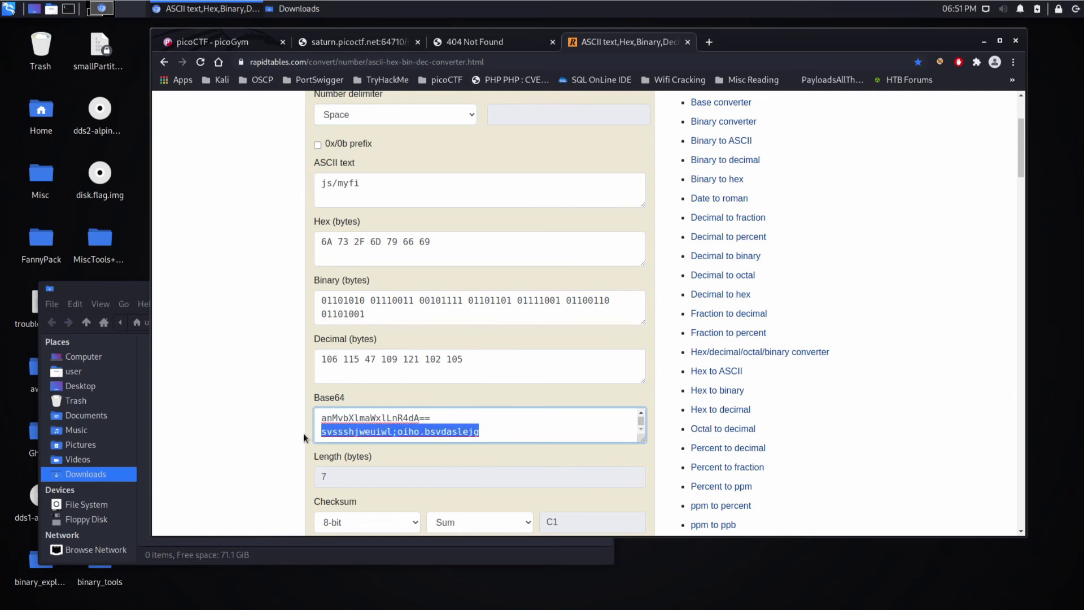
pyautogui.press('BackSpace')
pyautogui.press('BackSpace')
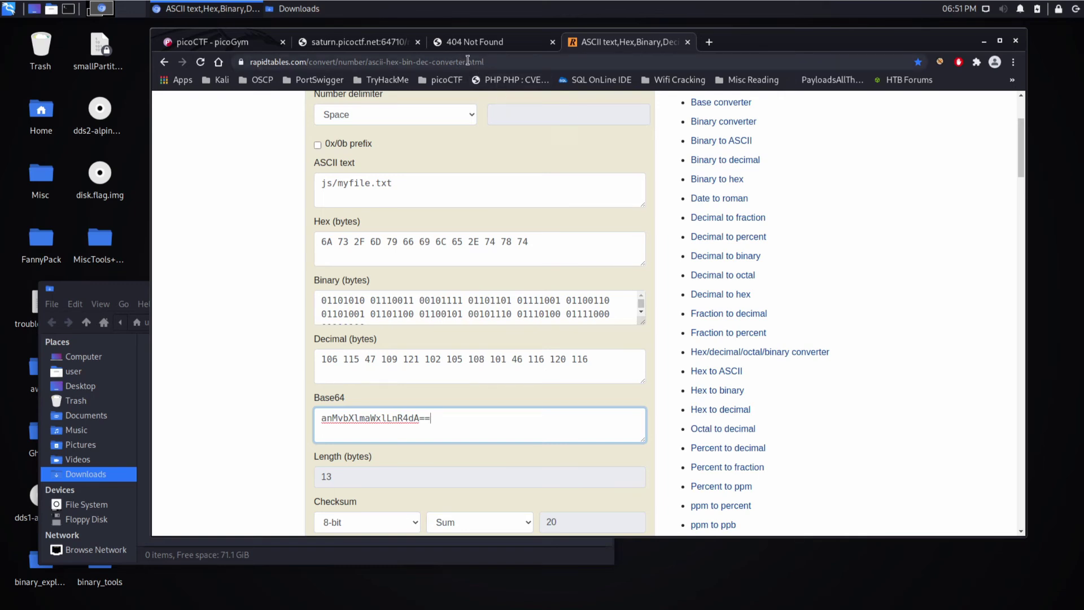
pyautogui.click(490, 43)
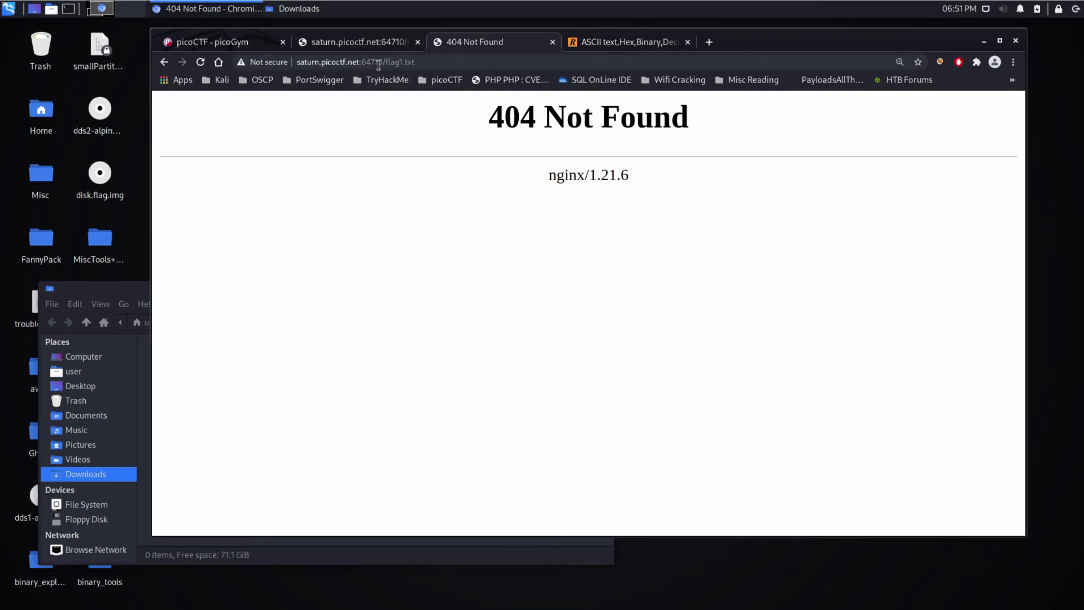
# - Replace flag1.txt in the address with js/mfile.txt and load it, still getting 404
pyautogui.moveTo(387, 62); pyautogui.dragTo(494, 74)
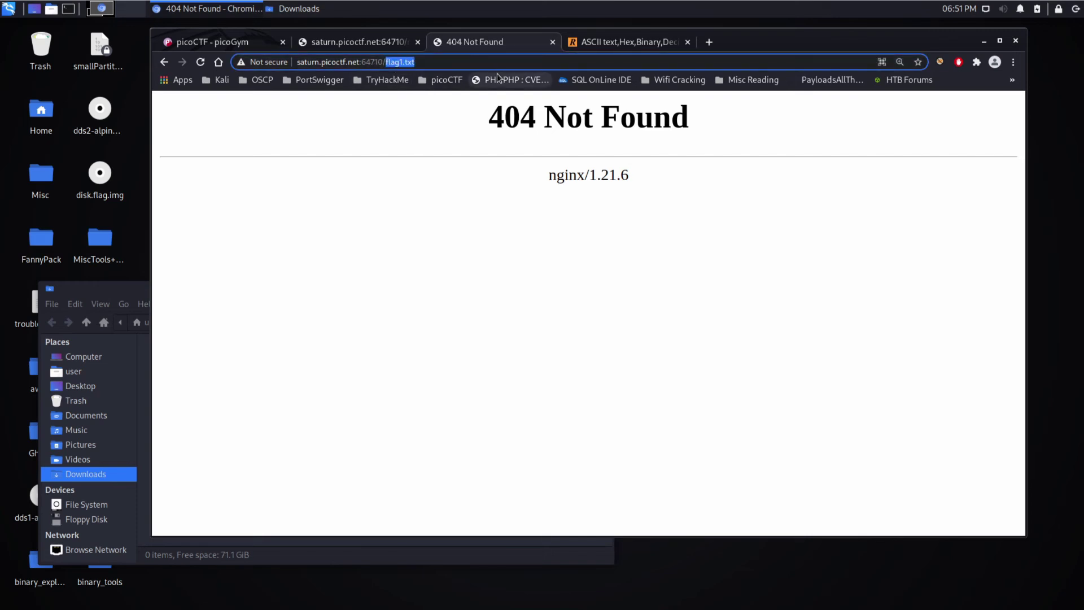
pyautogui.press('BackSpace')
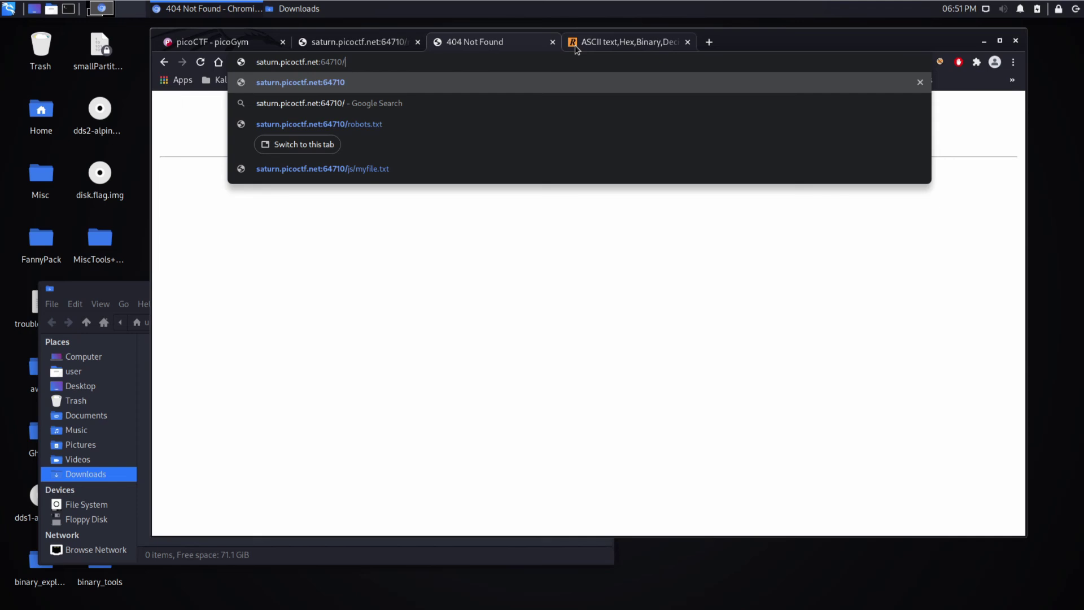
pyautogui.click(594, 46)
pyautogui.click(531, 47)
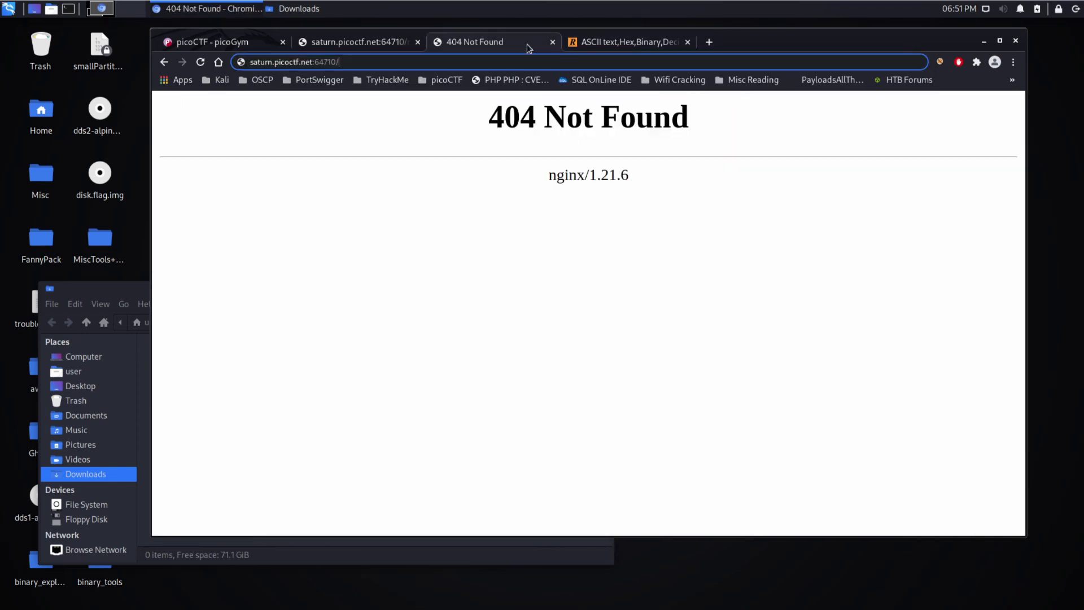
pyautogui.write('js/mfile.')
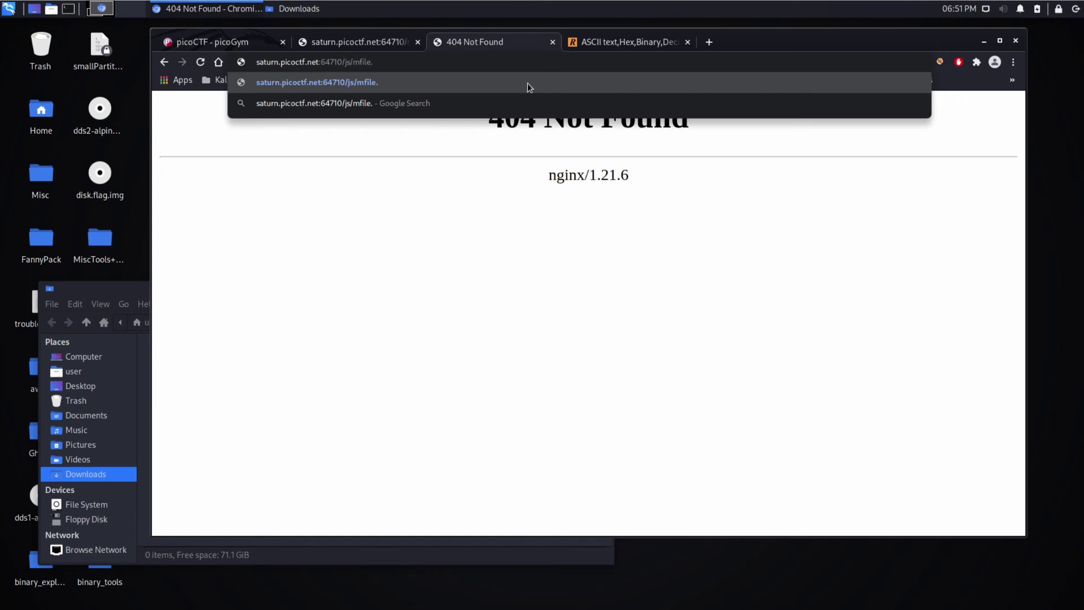
pyautogui.click(624, 42)
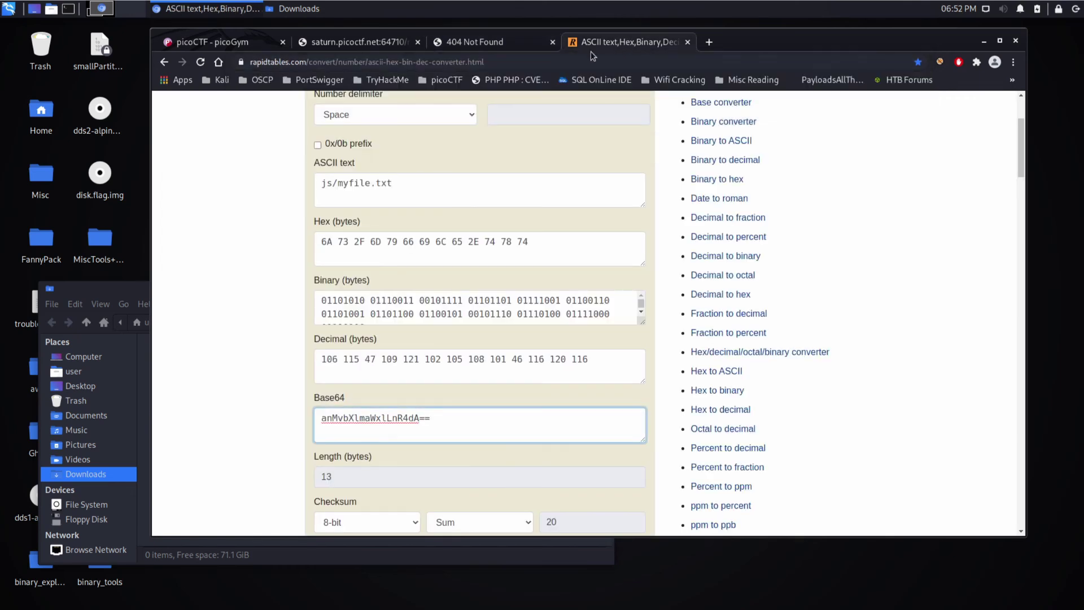
pyautogui.click(487, 47)
pyautogui.hotkey('ctrl', 'l')
pyautogui.press('End')
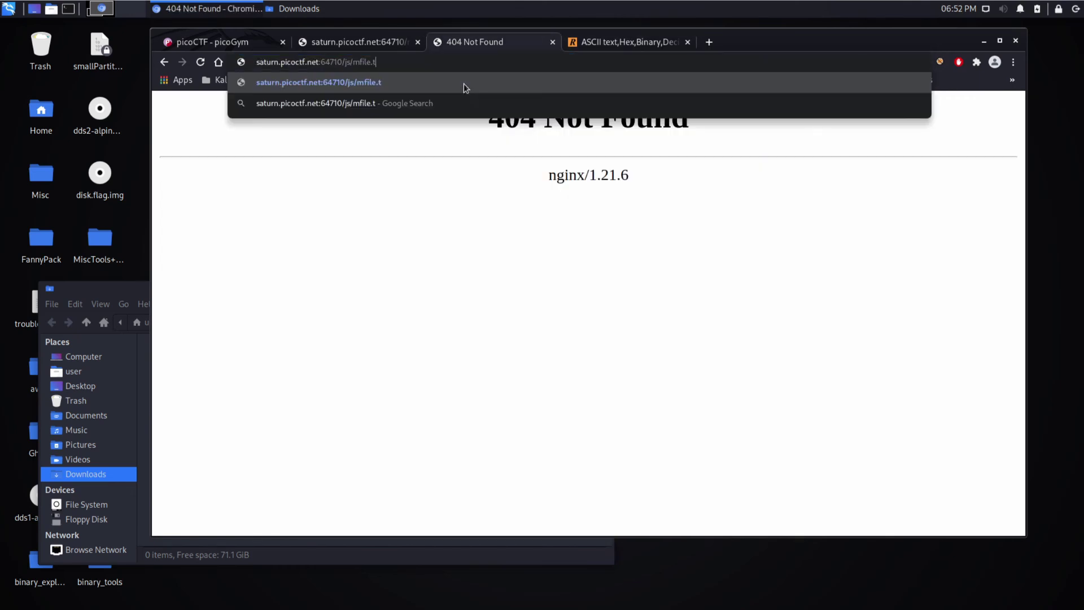
pyautogui.press('Return')
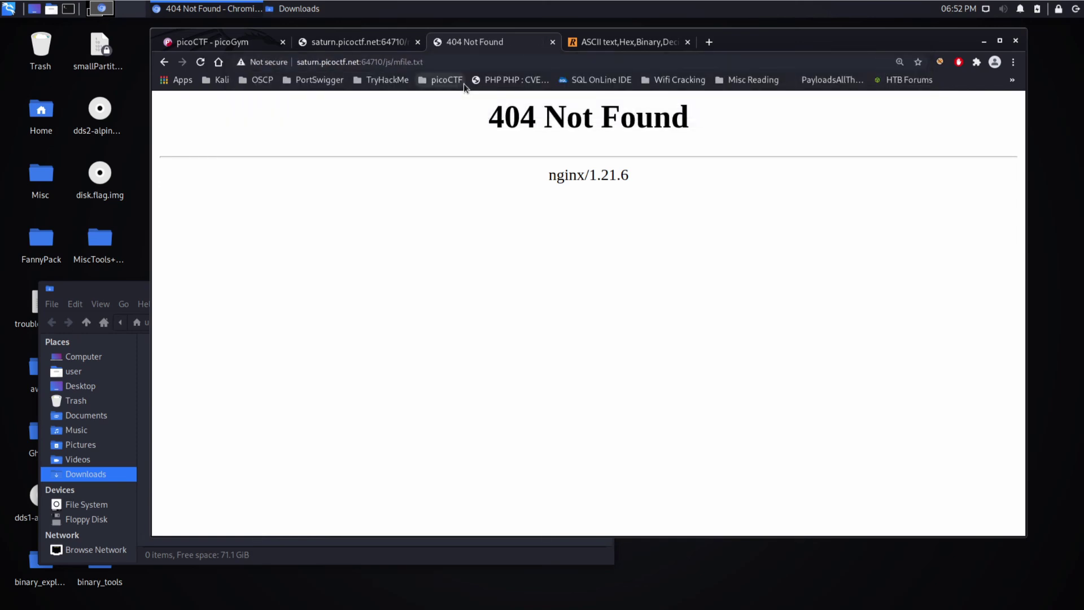
pyautogui.click(402, 60)
pyautogui.click(402, 63)
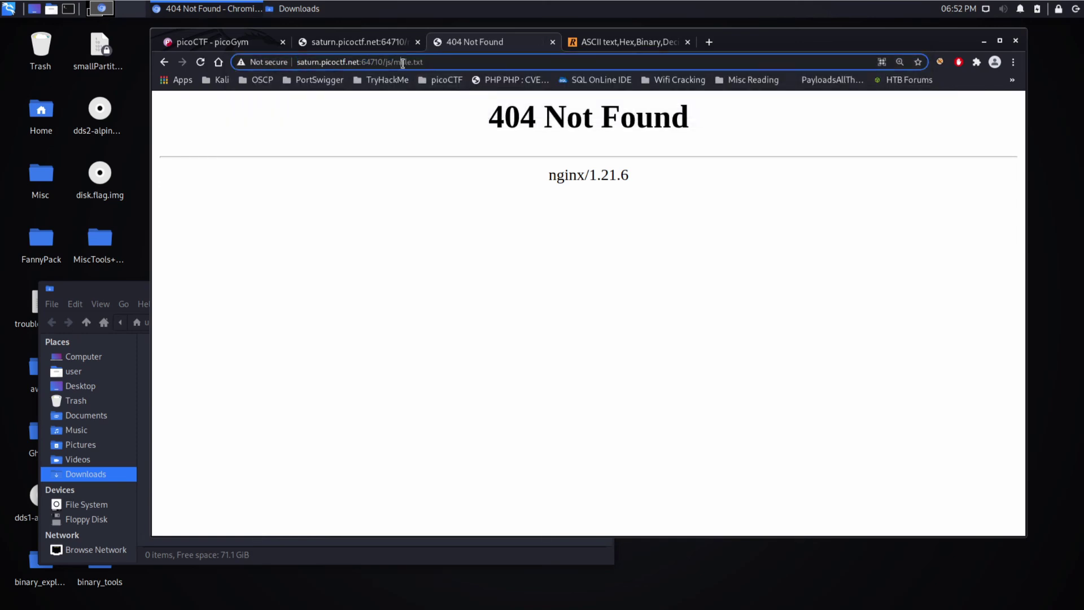
# - Fix the path to js/myfile.txt to reveal the flag, then paste and submit it on Roboto Sans
pyautogui.write('y')
pyautogui.press('Return')
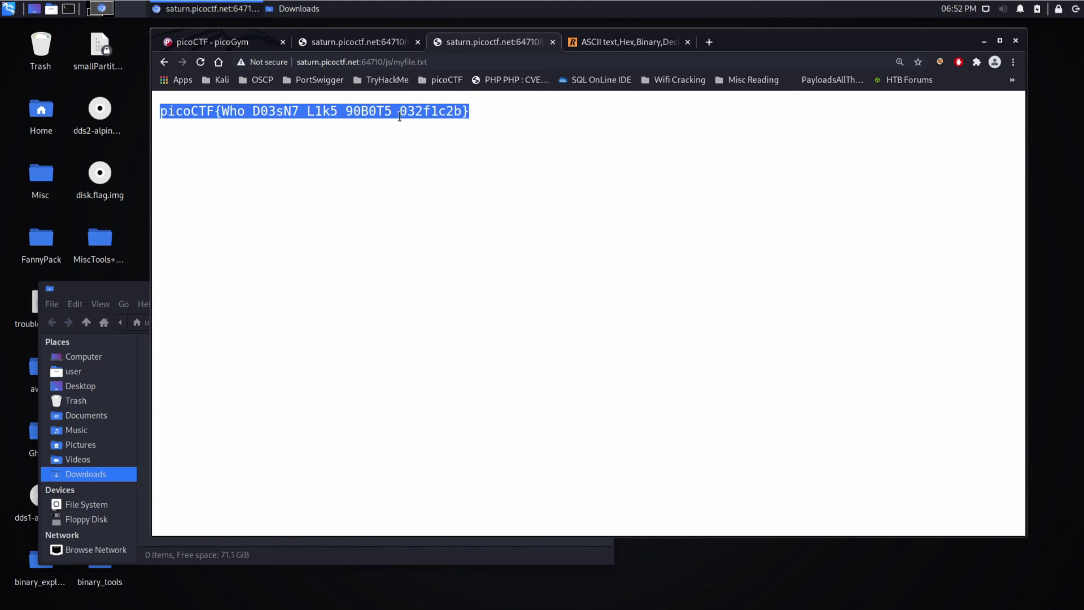
pyautogui.click(243, 42)
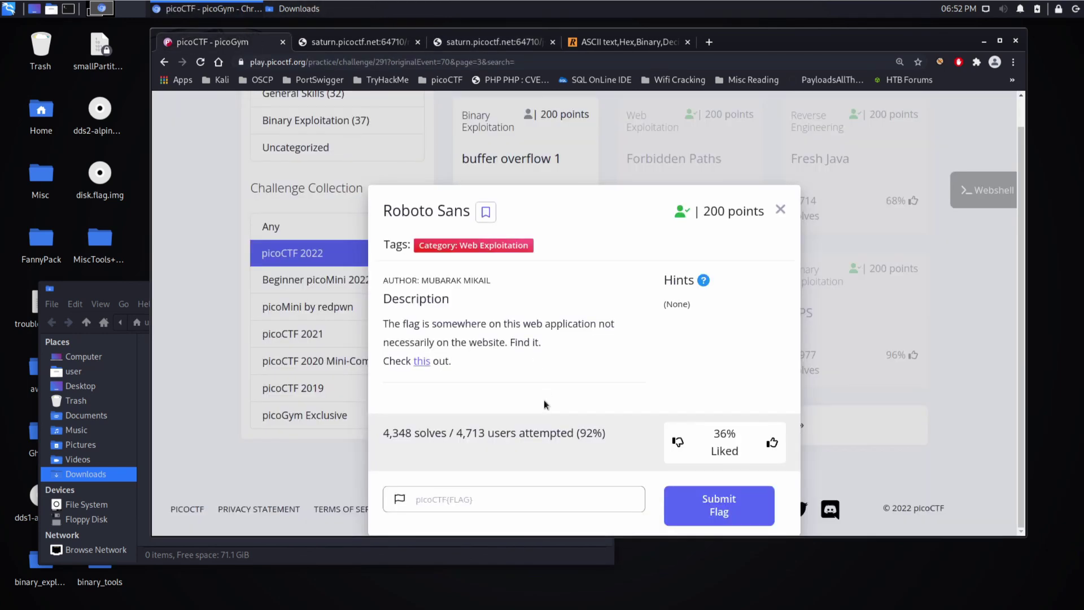
pyautogui.hotkey('ctrl', 'v')
pyautogui.press('Return')
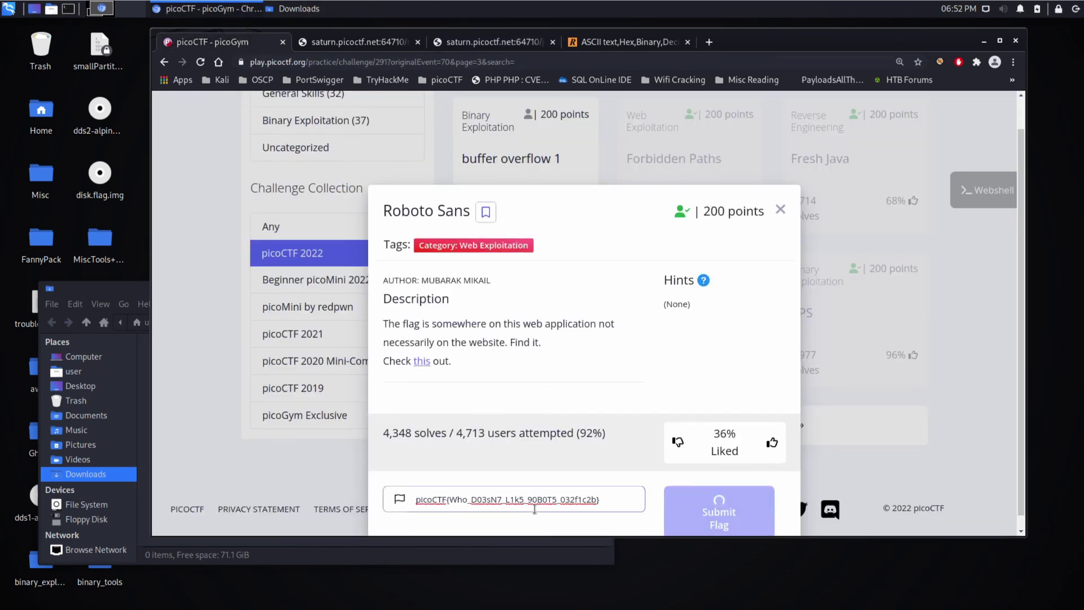